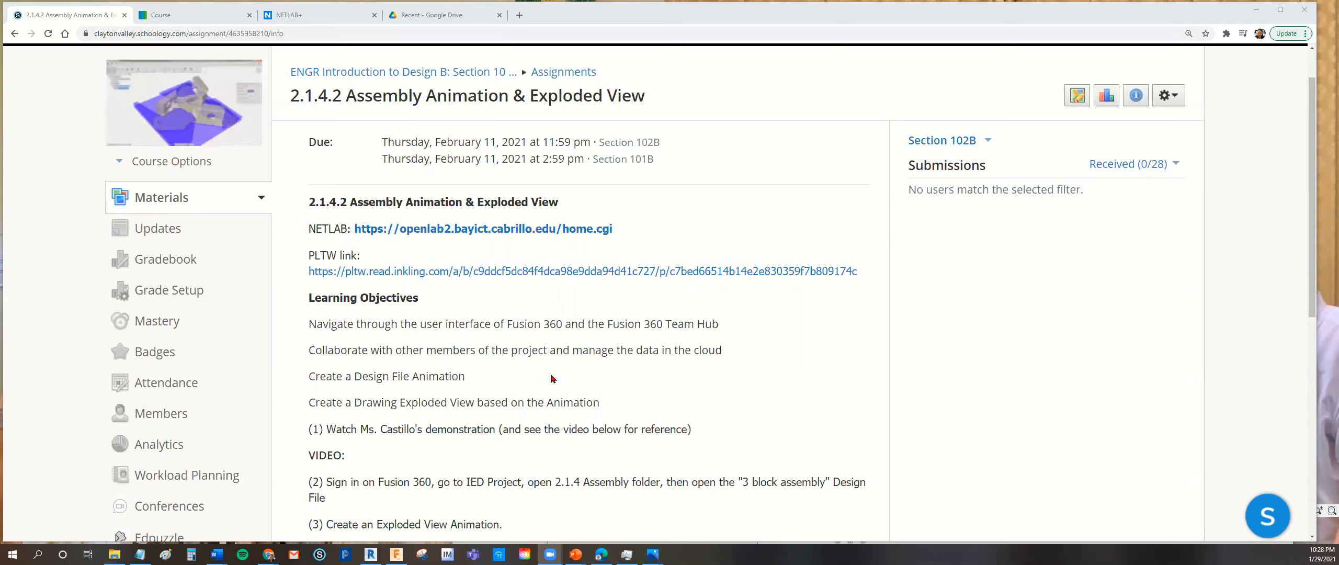
Read the assignment instructions and examine the example drawing's trail lines, parts list and material column.
scroll(548, 376, down, 6)
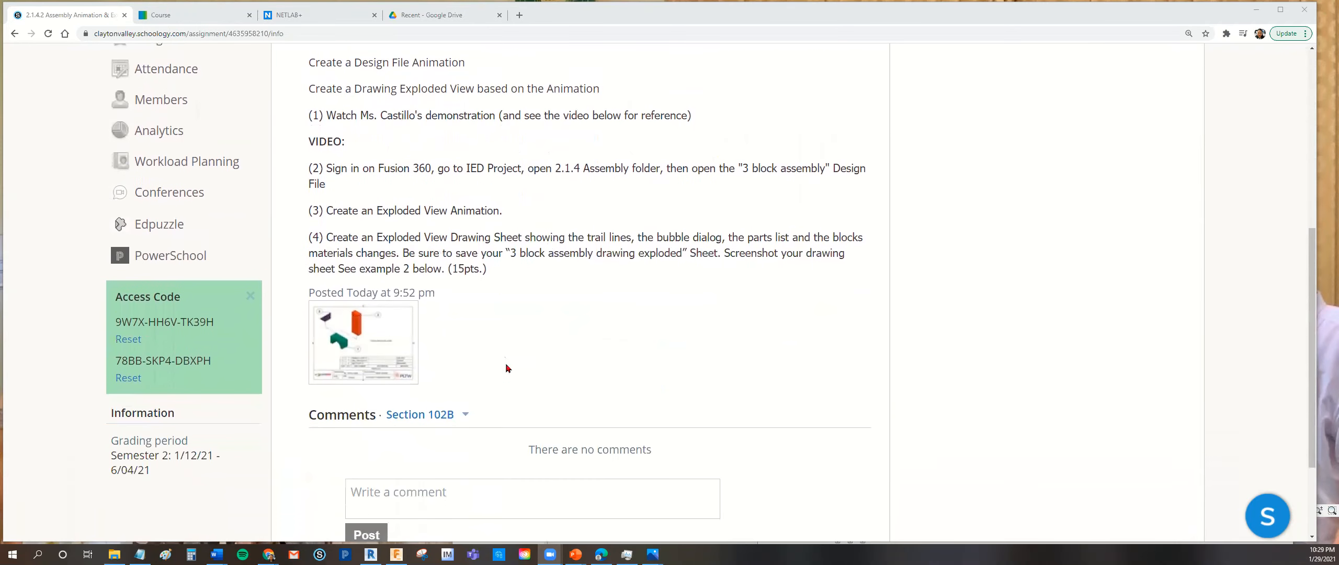
click(364, 357)
scroll(763, 360, down, 1)
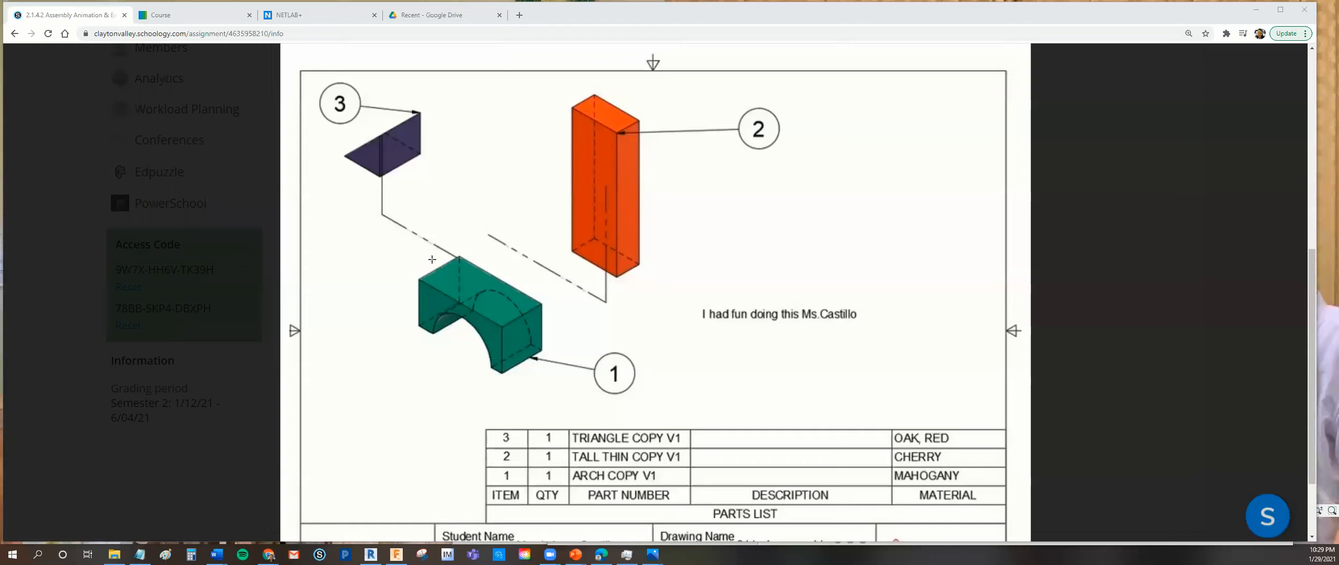
mouse_move(432, 257)
mouse_down()
mouse_move(364, 237)
mouse_move(368, 194)
mouse_up()
mouse_move(546, 285)
mouse_down()
mouse_move(644, 341)
mouse_move(651, 323)
mouse_move(654, 349)
mouse_move(661, 263)
mouse_up()
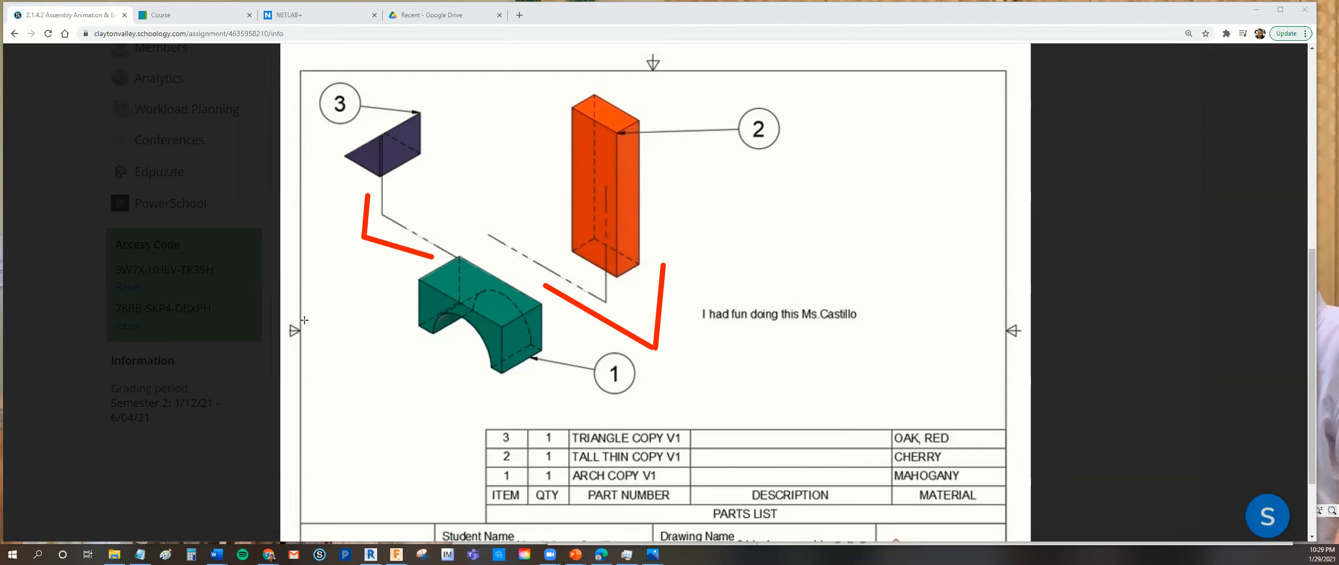
mouse_move(478, 421)
mouse_down()
mouse_move(599, 517)
mouse_move(716, 518)
mouse_up()
drag(800, 539, 1015, 532)
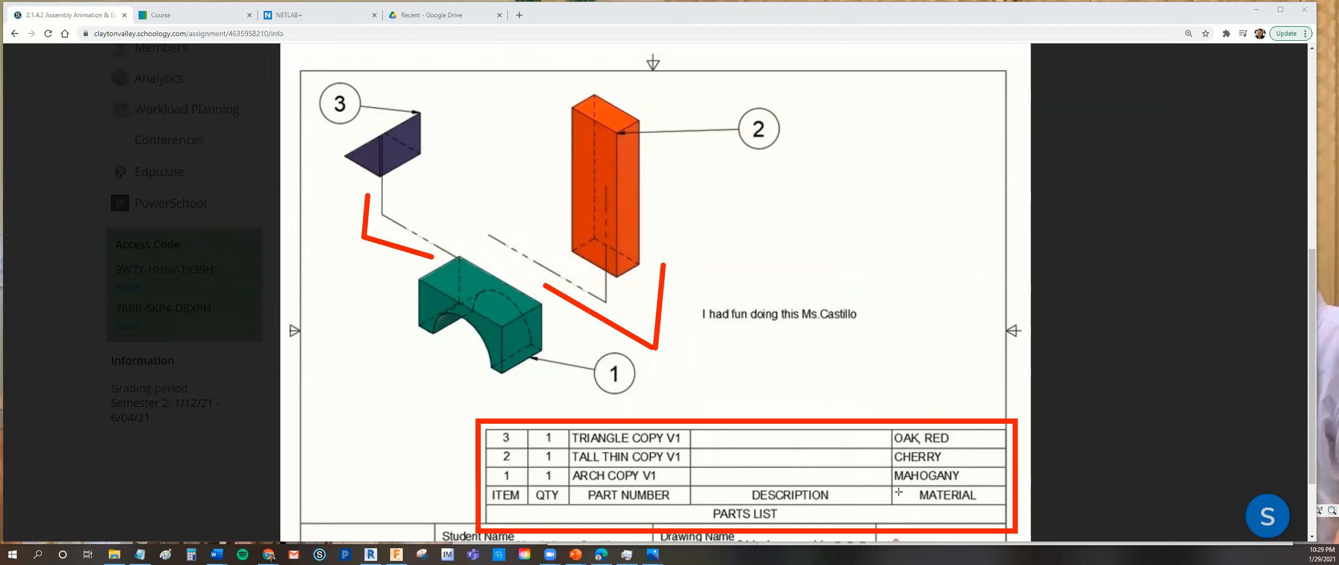
mouse_move(883, 401)
mouse_down()
mouse_move(905, 515)
mouse_move(1044, 520)
mouse_up()
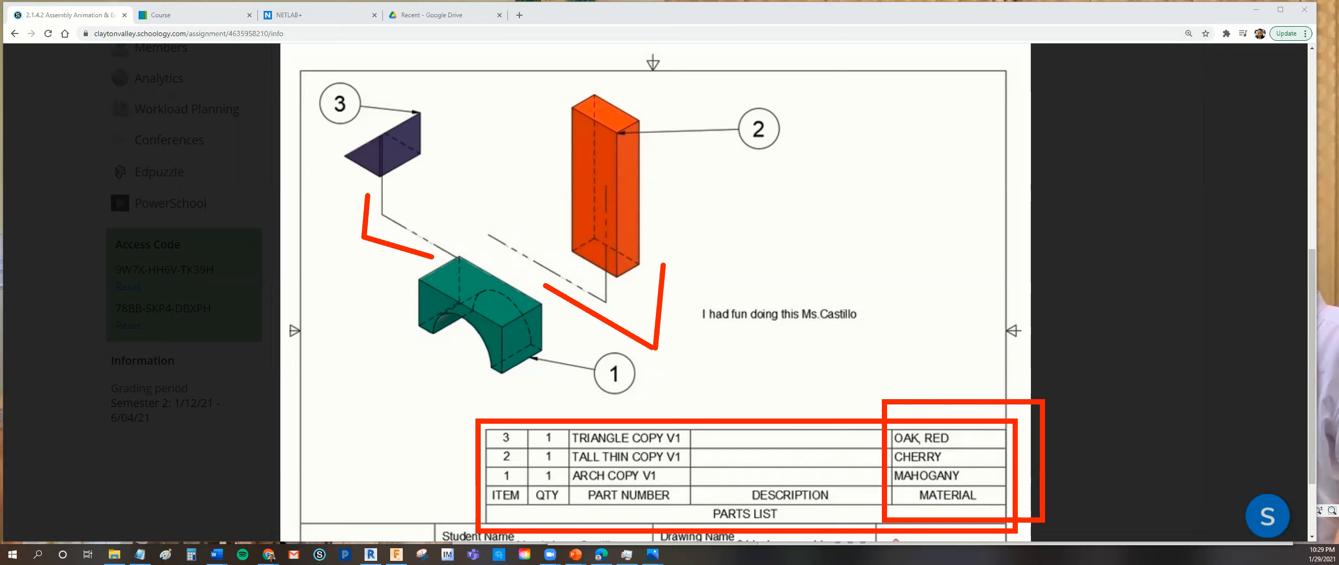
key(Escape)
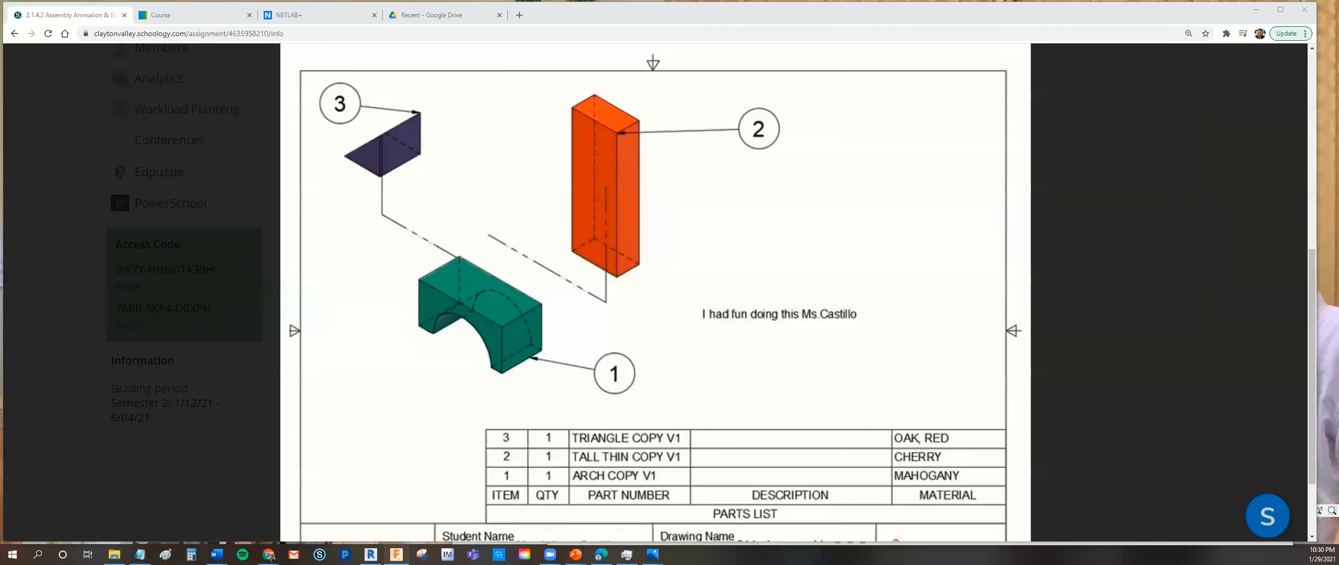
Switch to Fusion 360, maximize its window and open the 2.1.4 Assembly folder in the IED project.
click(396, 554)
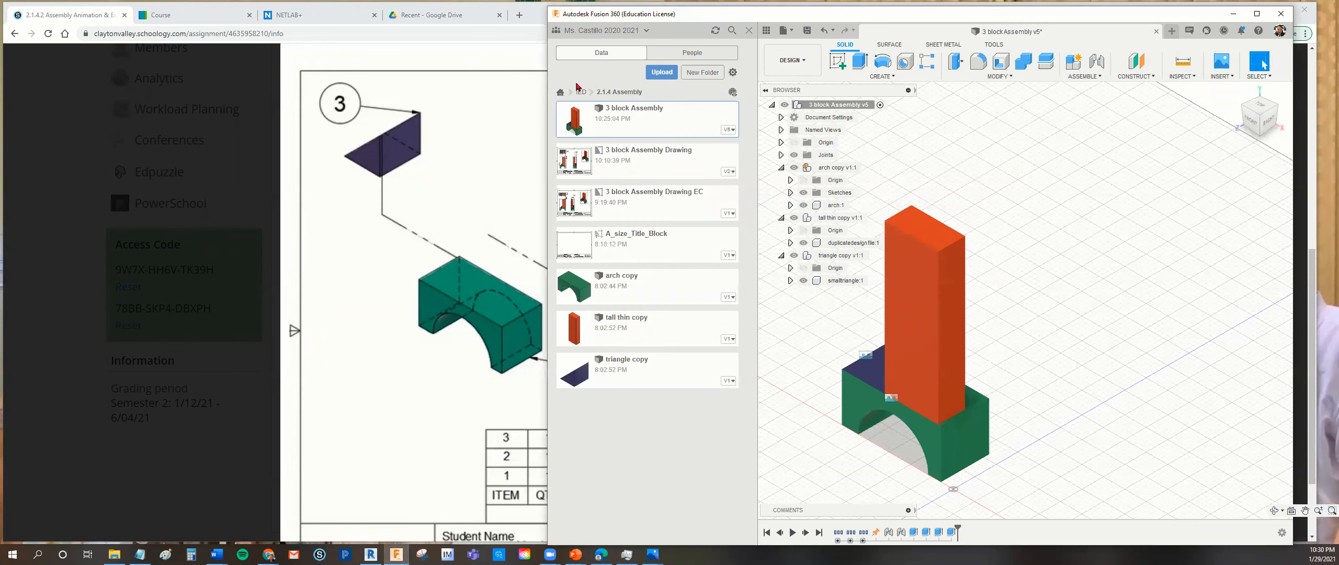
click(561, 96)
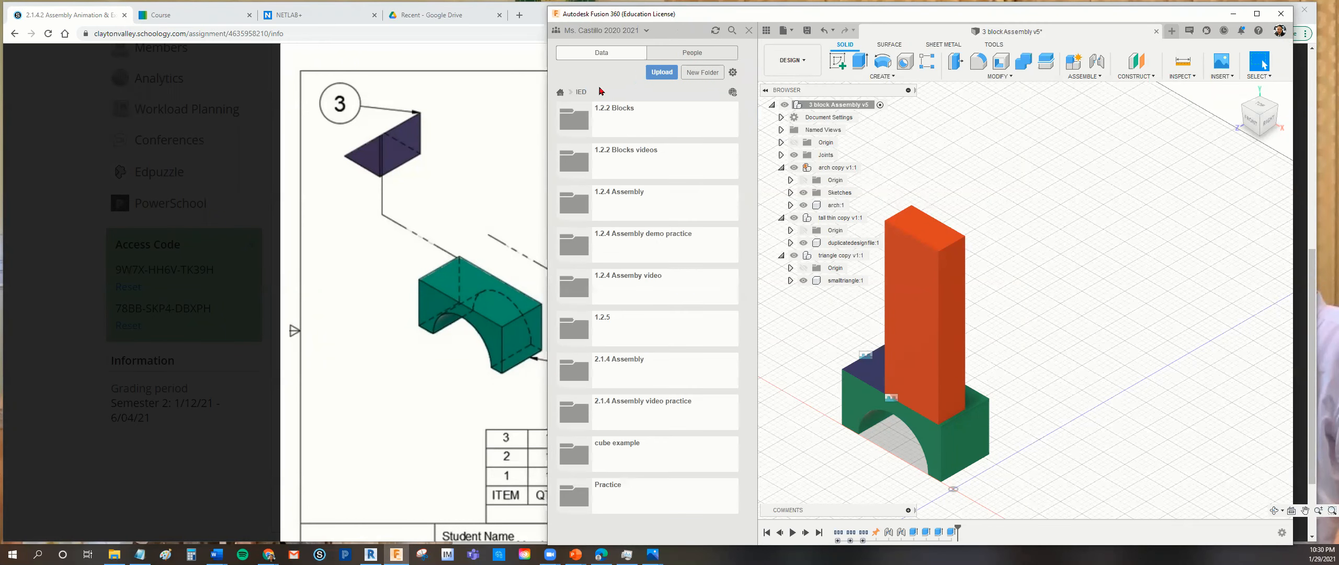
click(560, 94)
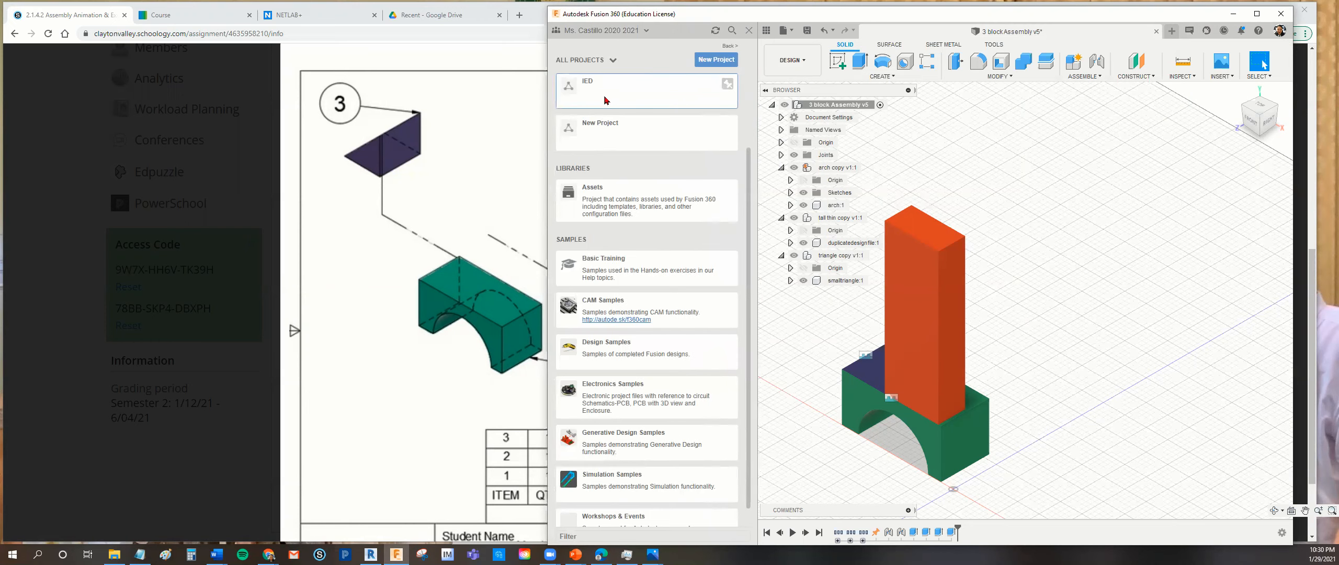
click(1258, 14)
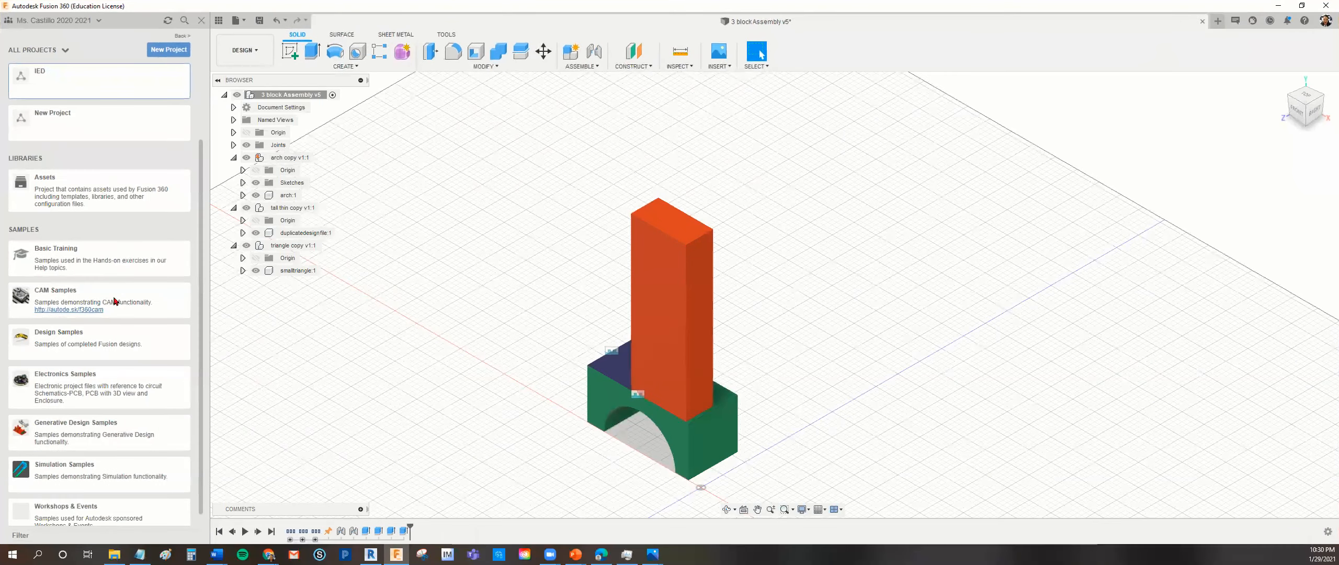
click(85, 91)
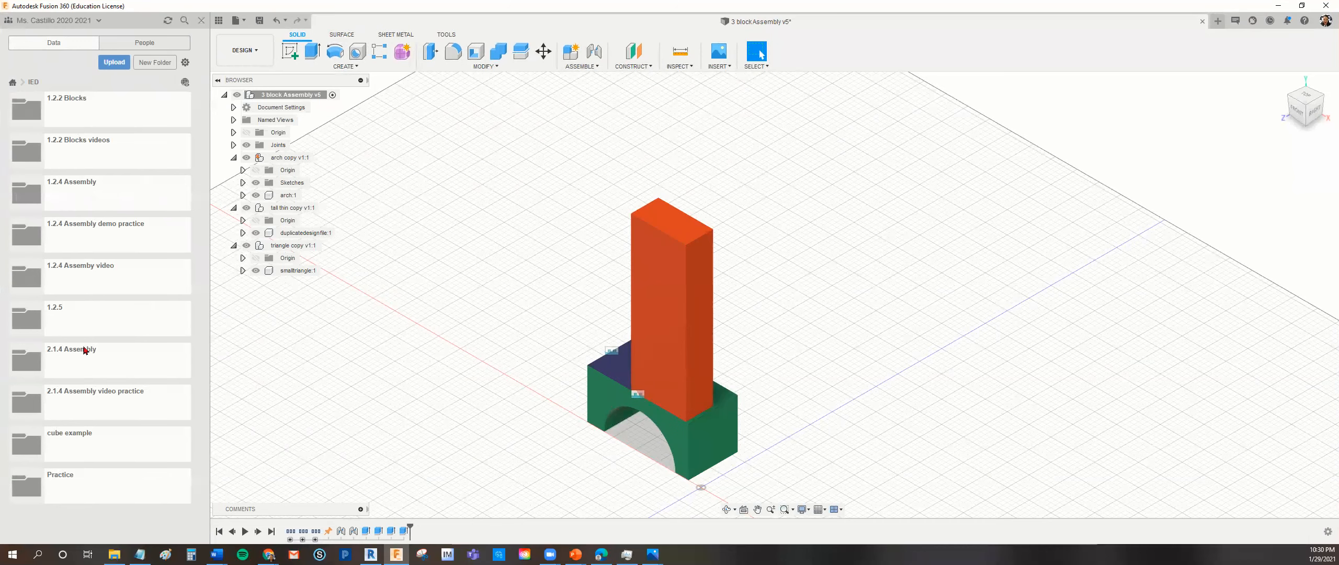
click(82, 356)
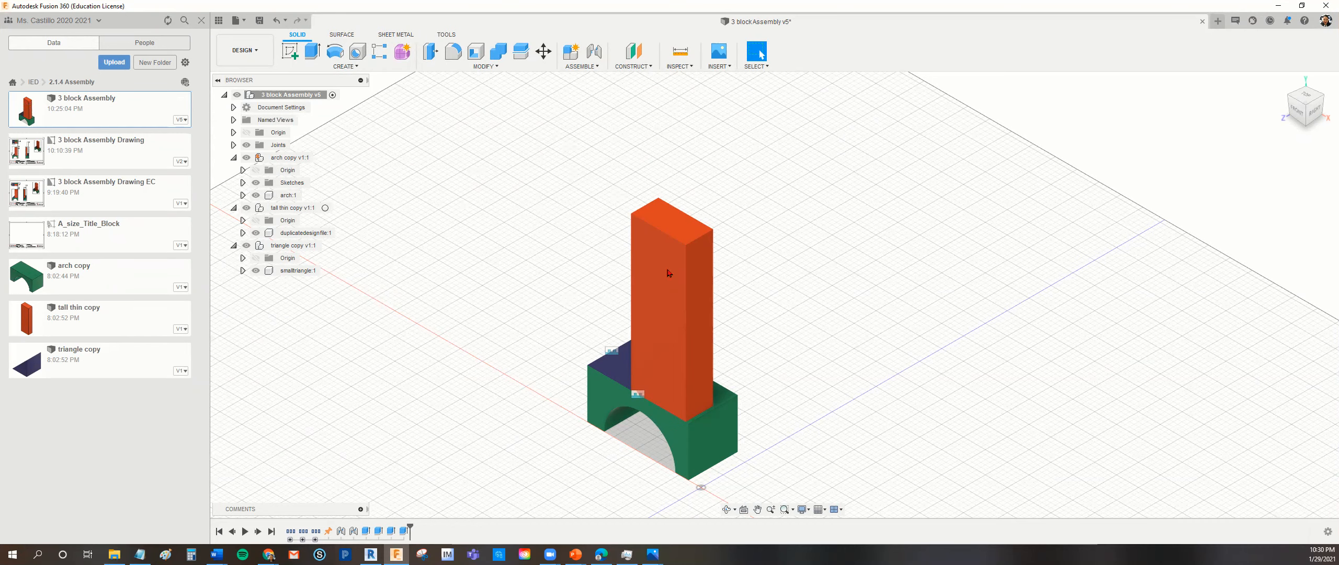
Switch the 3 block Assembly design to the Animation workspace.
middle_drag(794, 345, 765, 290)
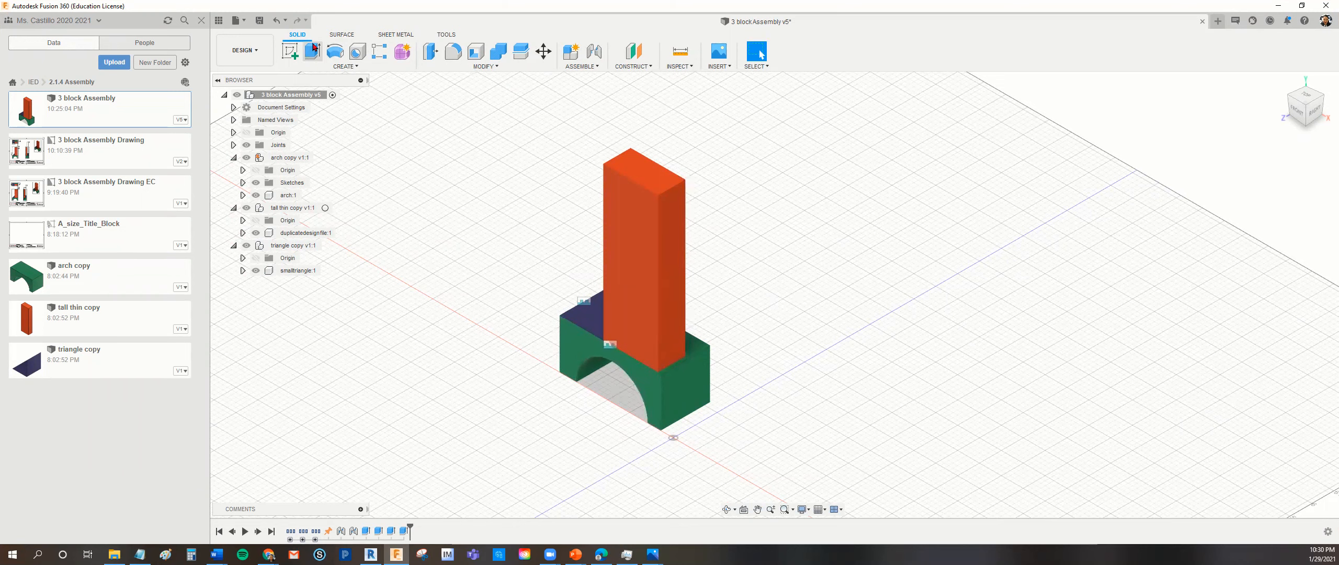
click(259, 51)
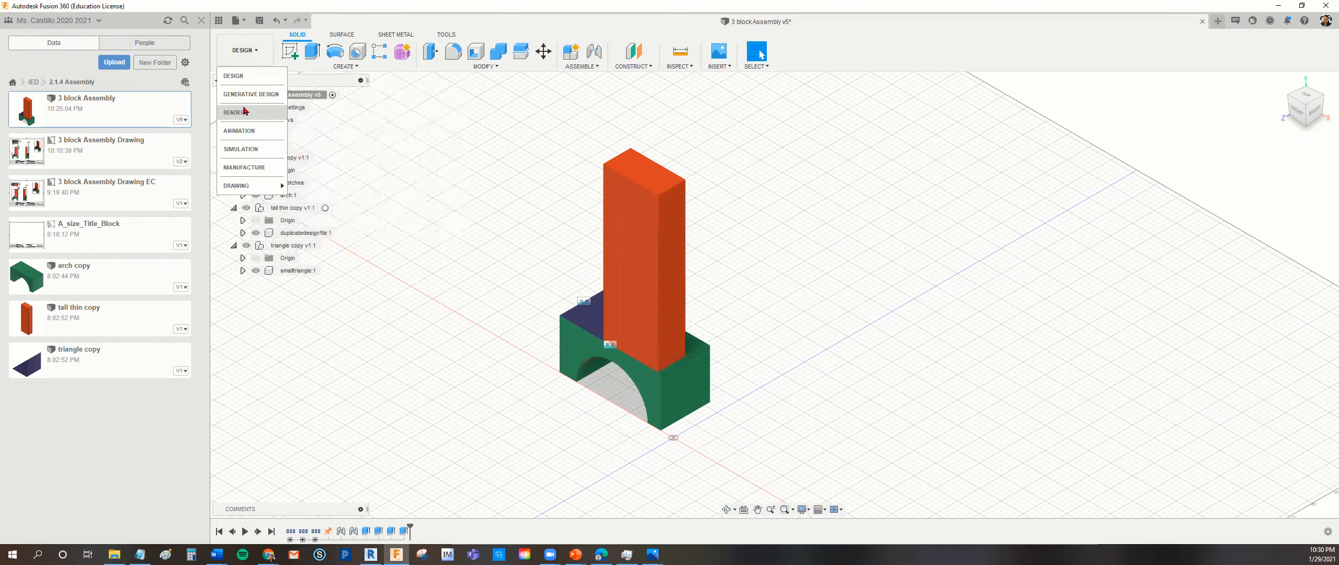
mouse_move(244, 184)
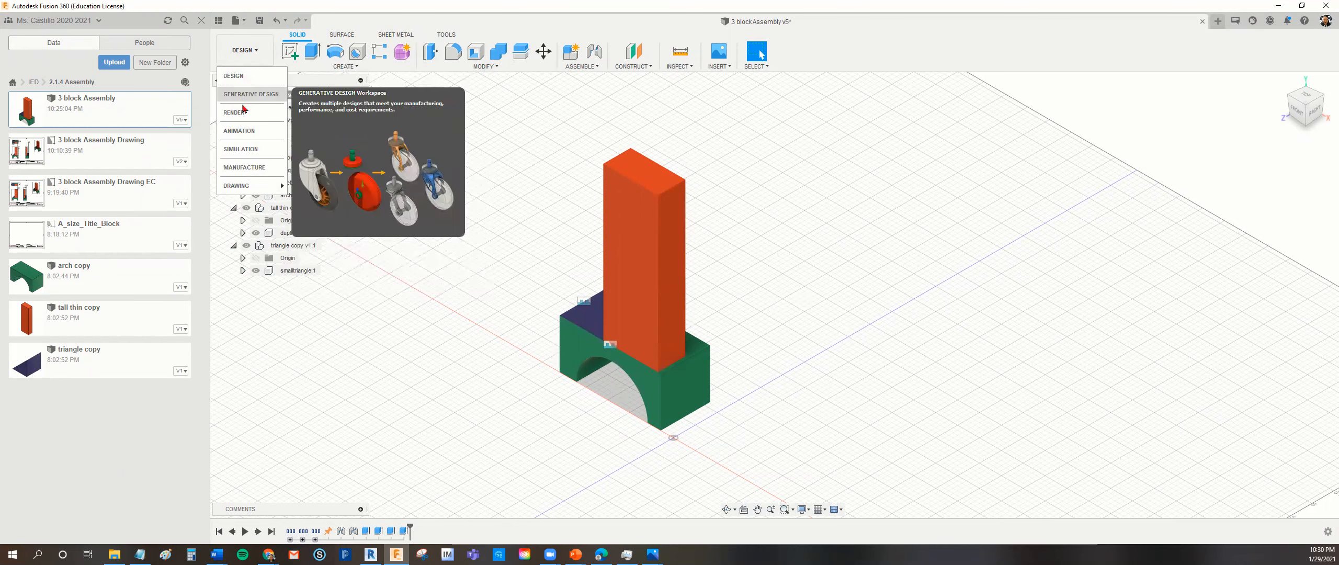
click(242, 131)
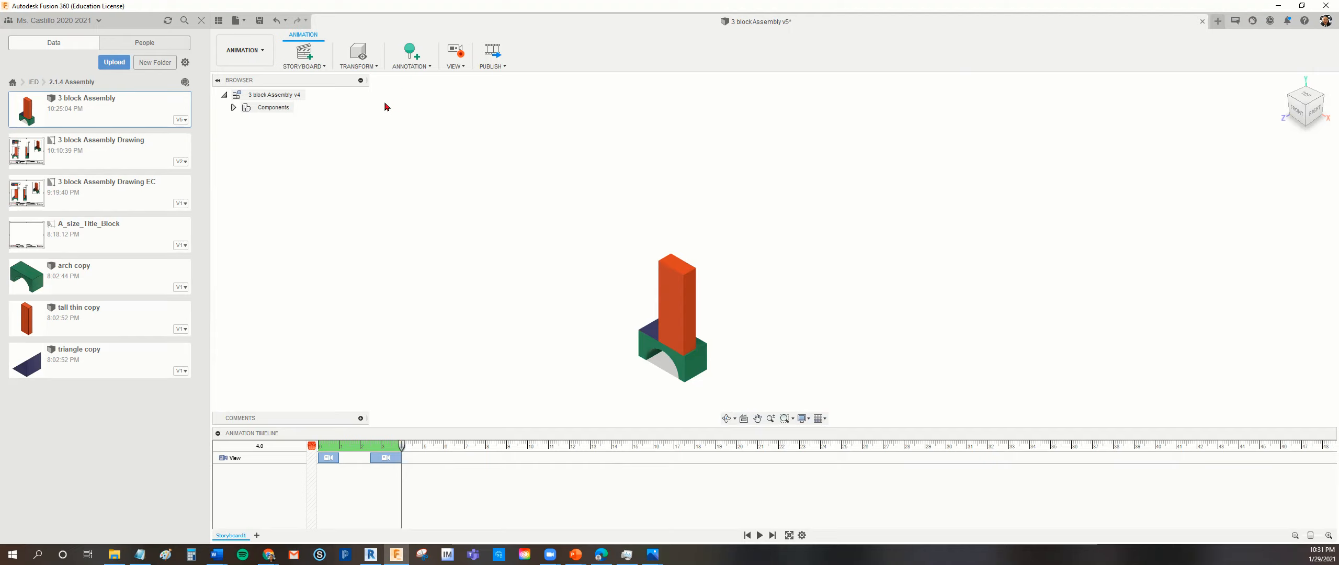
Start a Manual Explode of the triangle block, using Sequential Explosion with trail line visibility turned on.
click(376, 67)
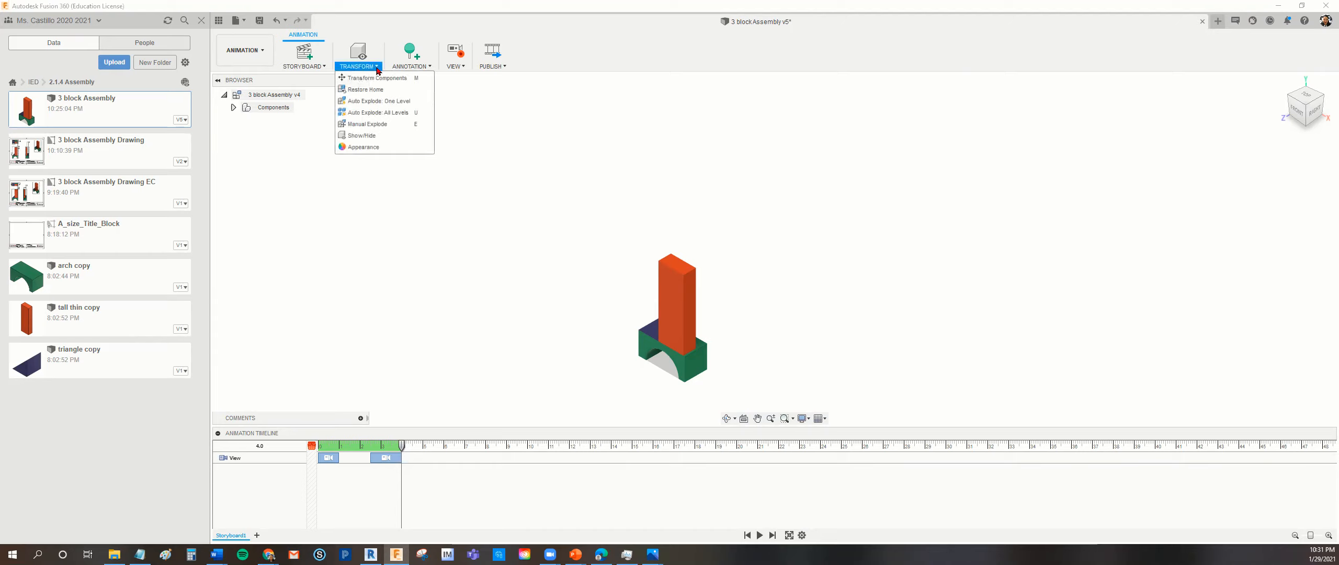
click(368, 125)
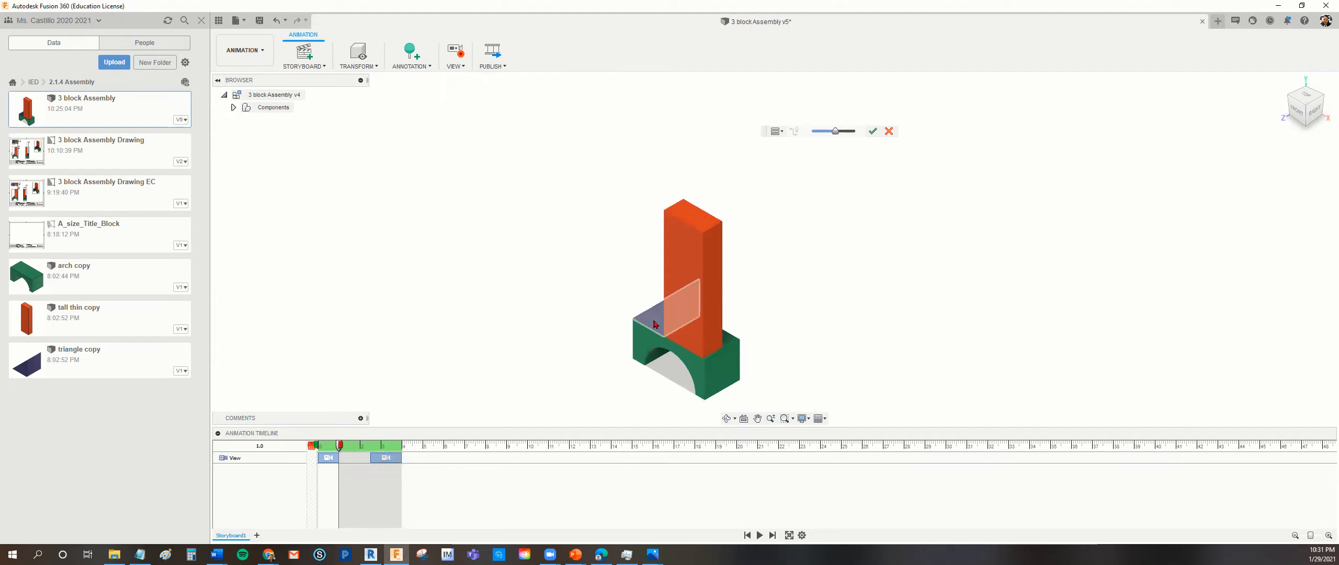
click(654, 324)
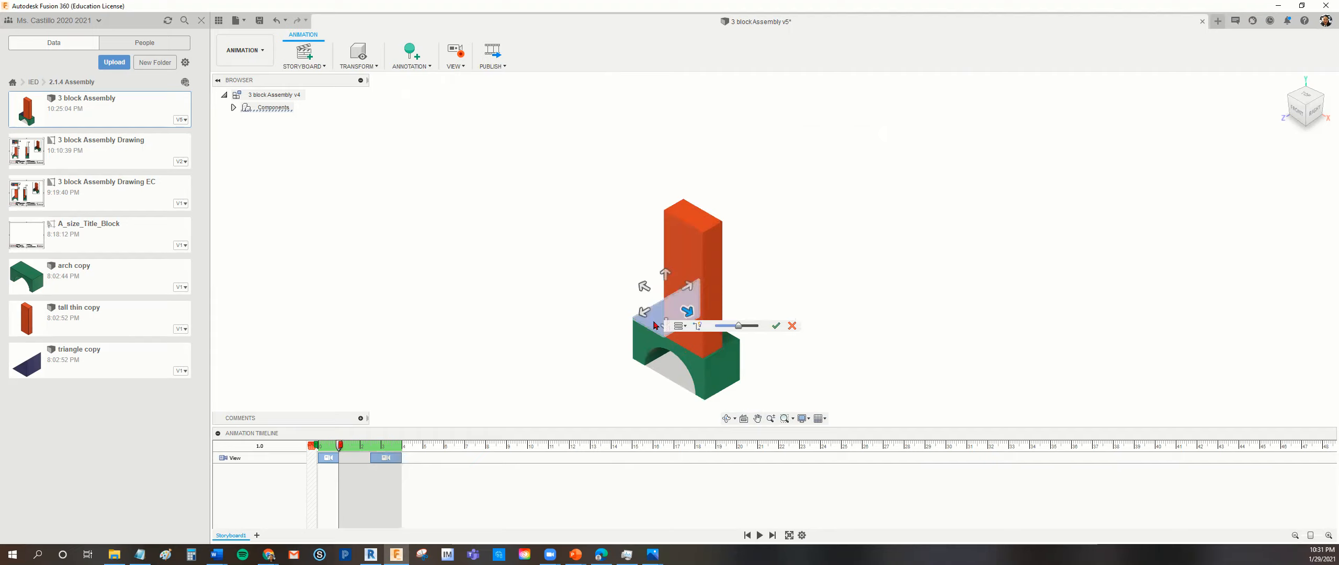
click(686, 330)
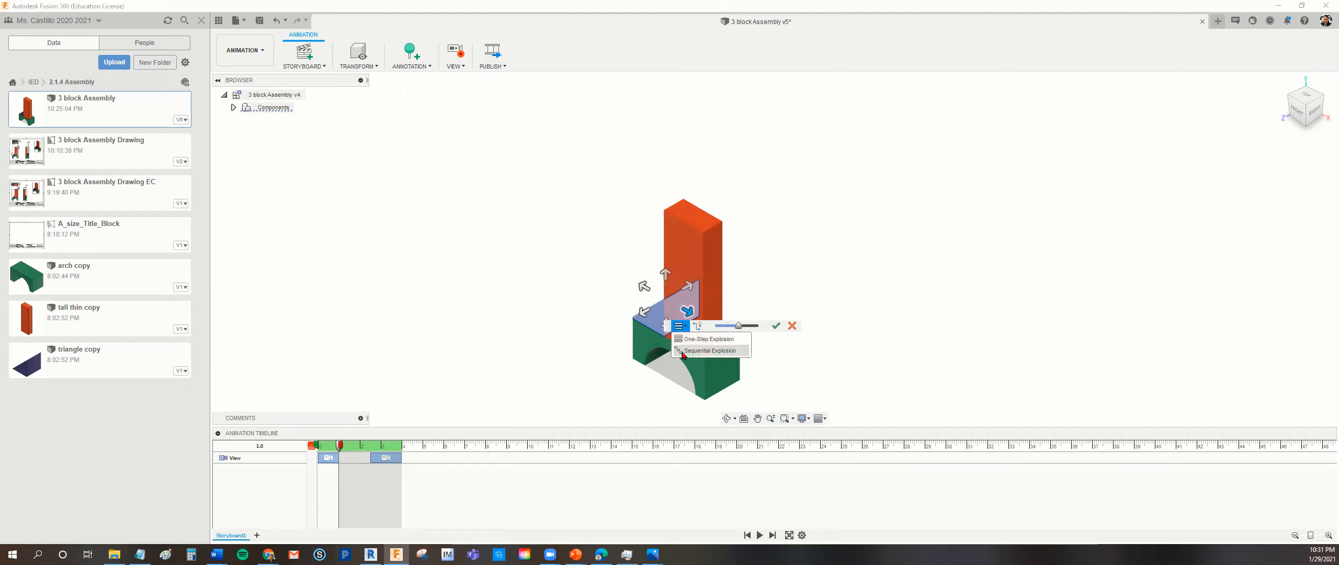
click(691, 351)
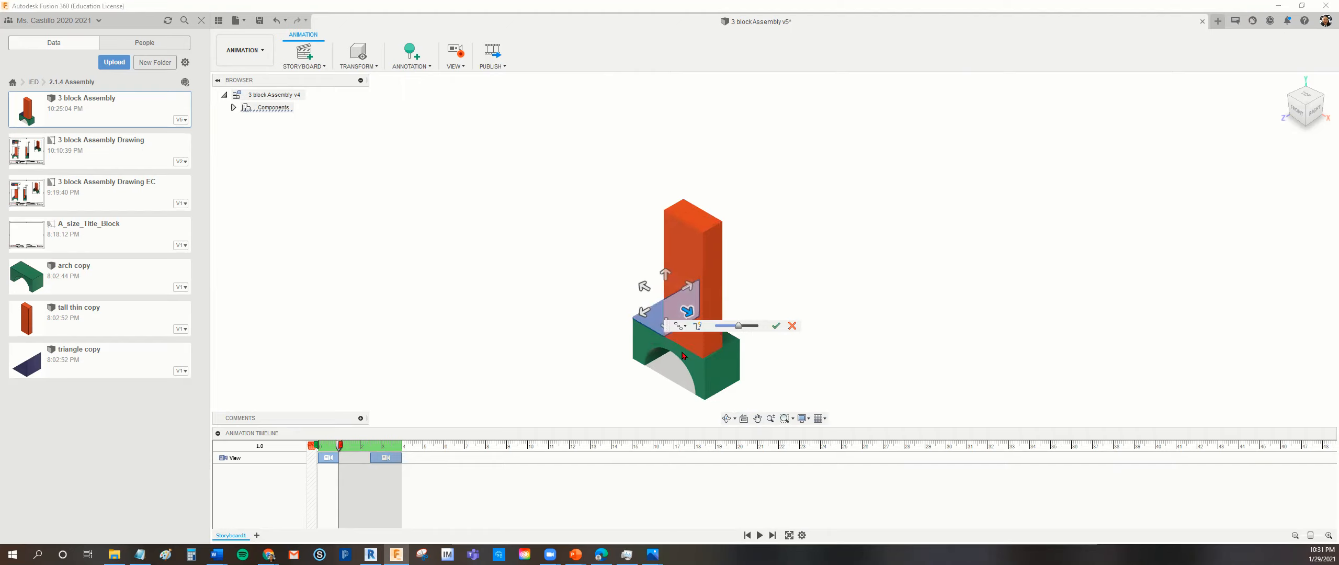
click(699, 329)
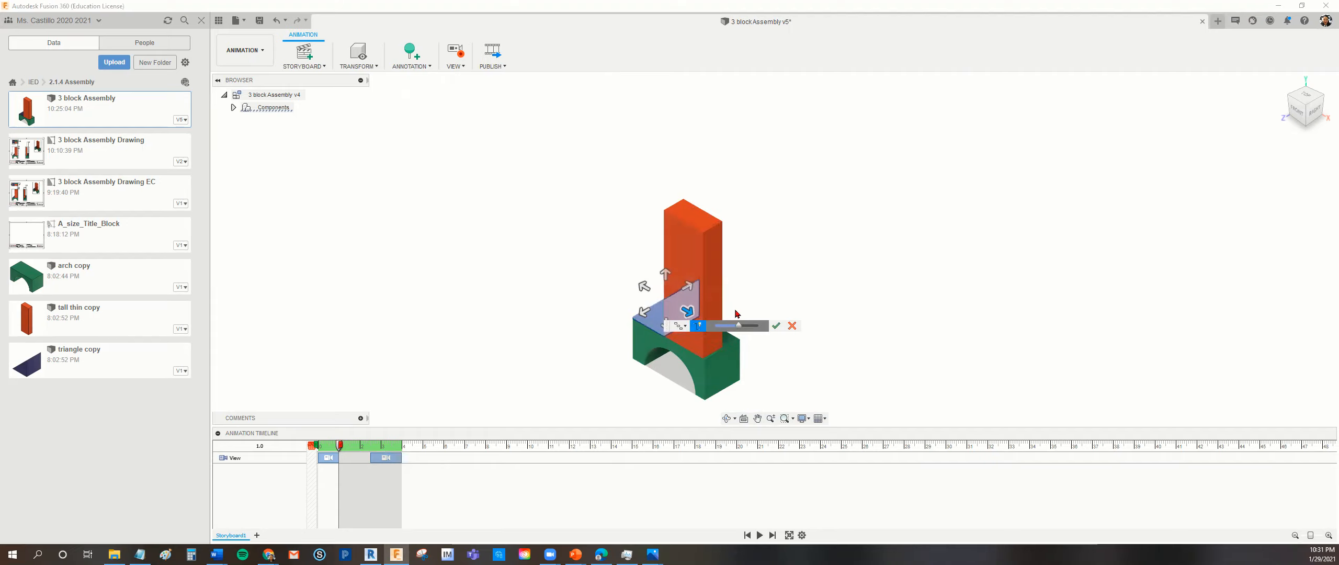
drag(667, 326, 439, 254)
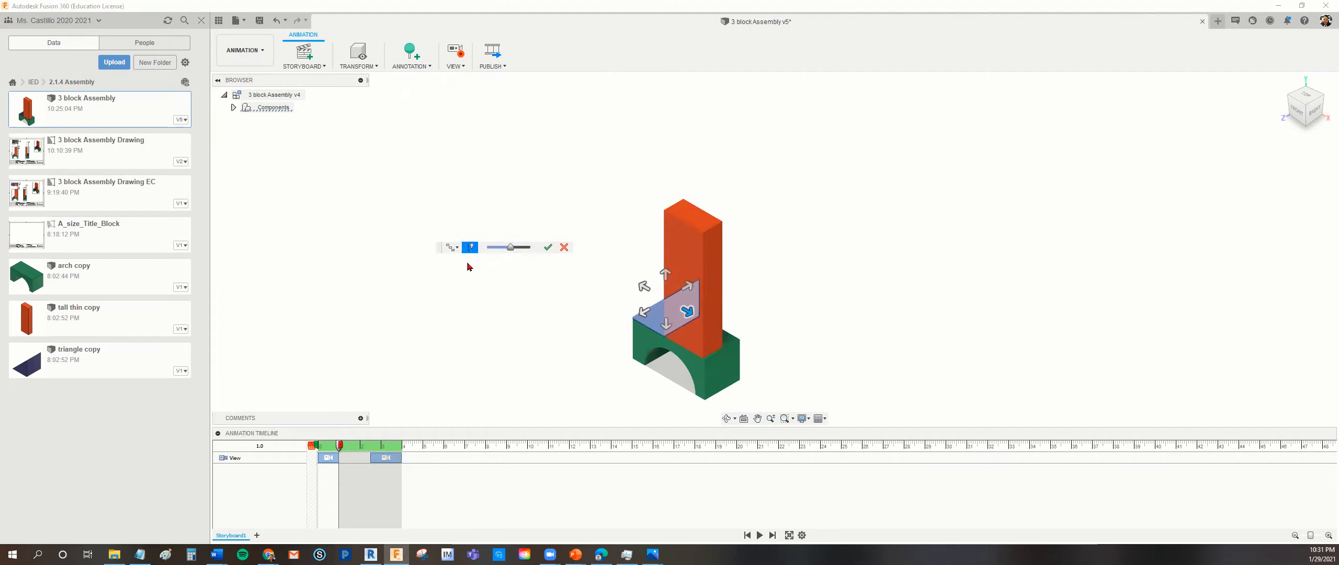
Explode the triangle block horizontally away from the tall block toward the back left, and accept the explosion.
click(452, 247)
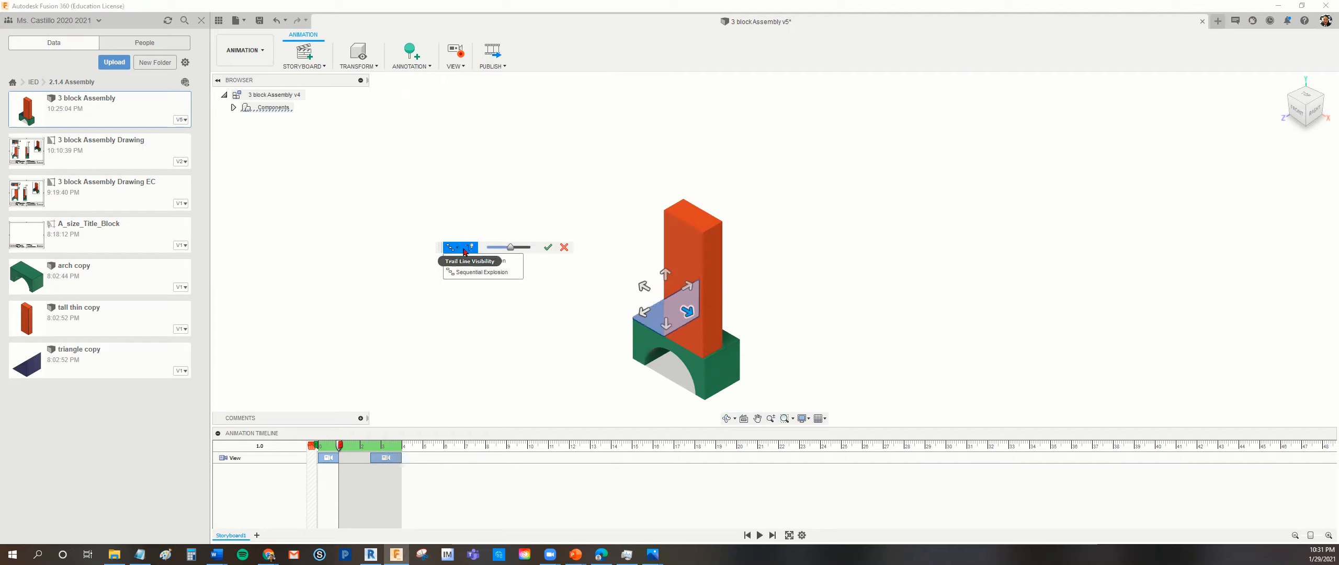
click(511, 247)
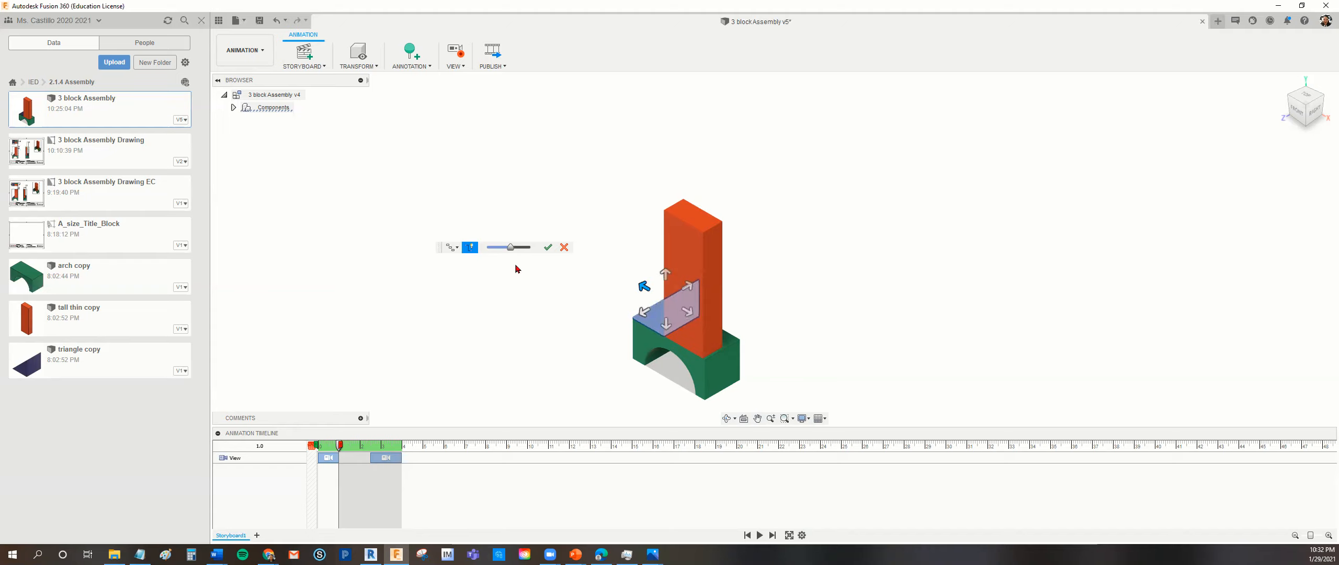
drag(512, 253, 516, 252)
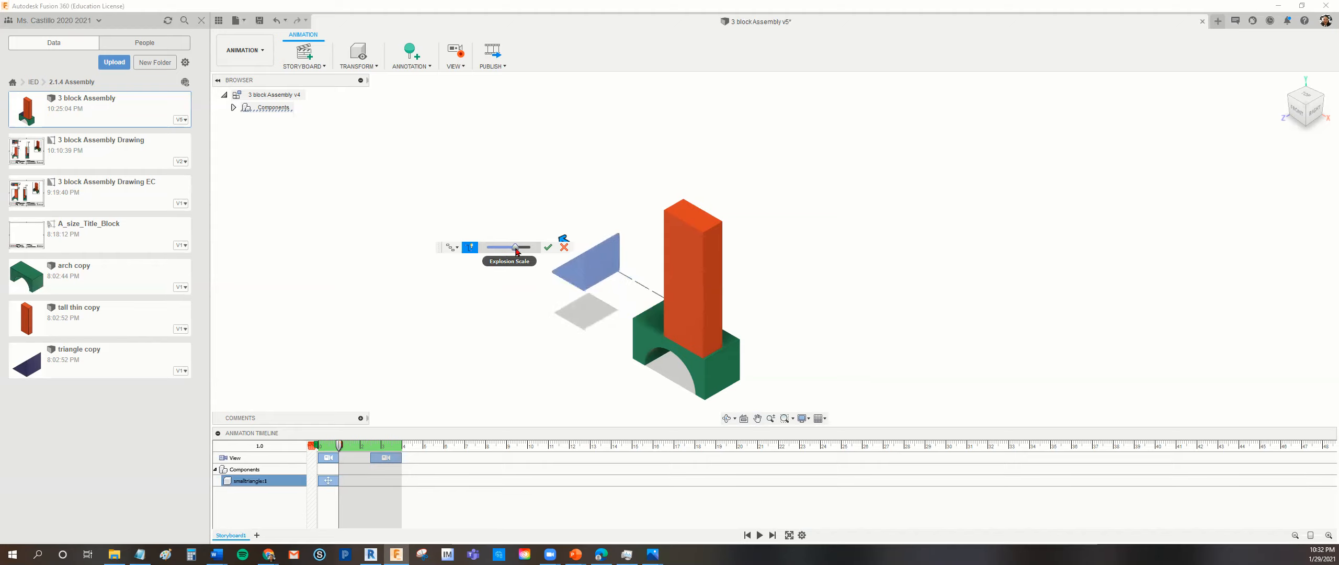
click(547, 247)
Manually explode the triangle block straight upward as a Sequential Explosion, using an increased explosion scale.
click(376, 66)
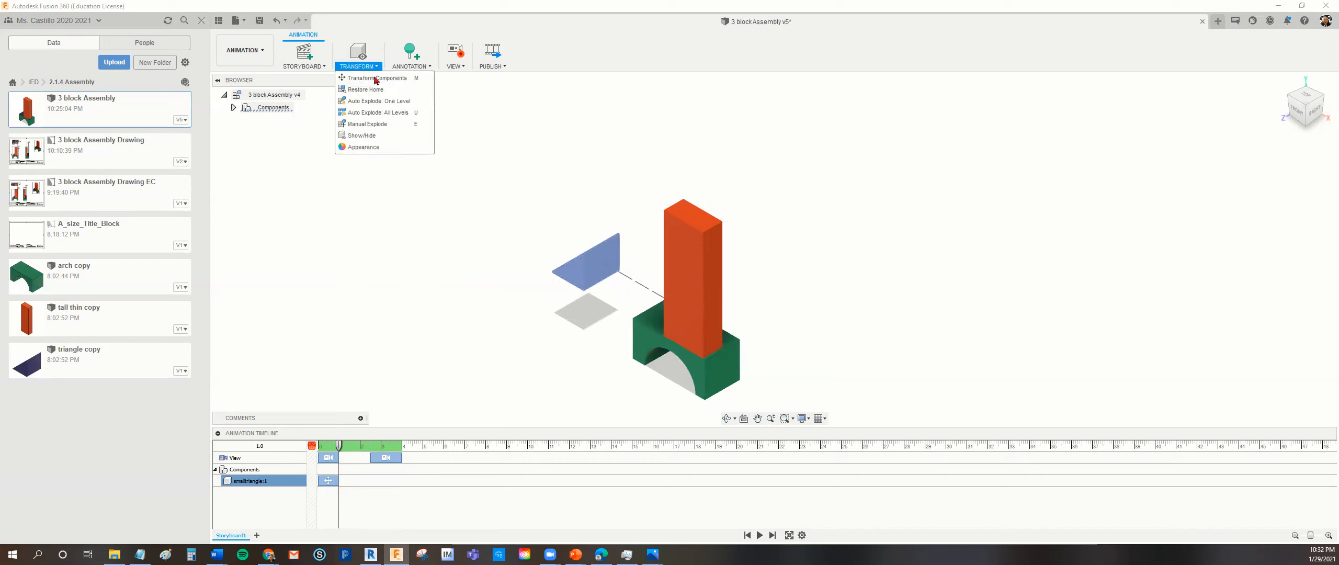
click(374, 125)
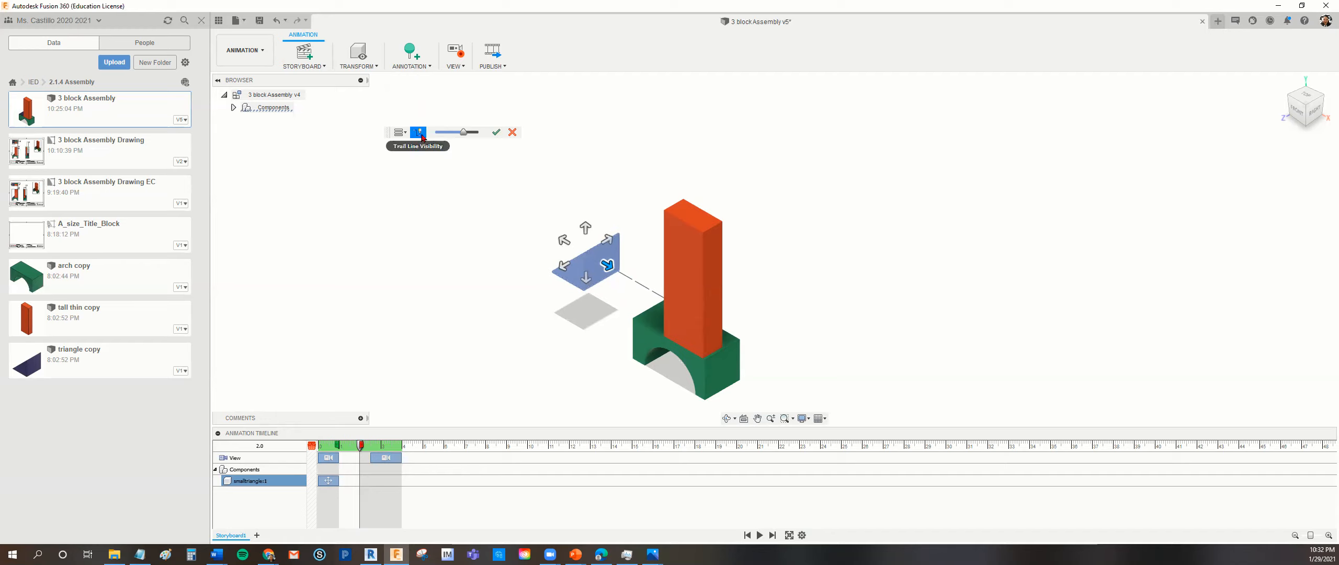
click(400, 132)
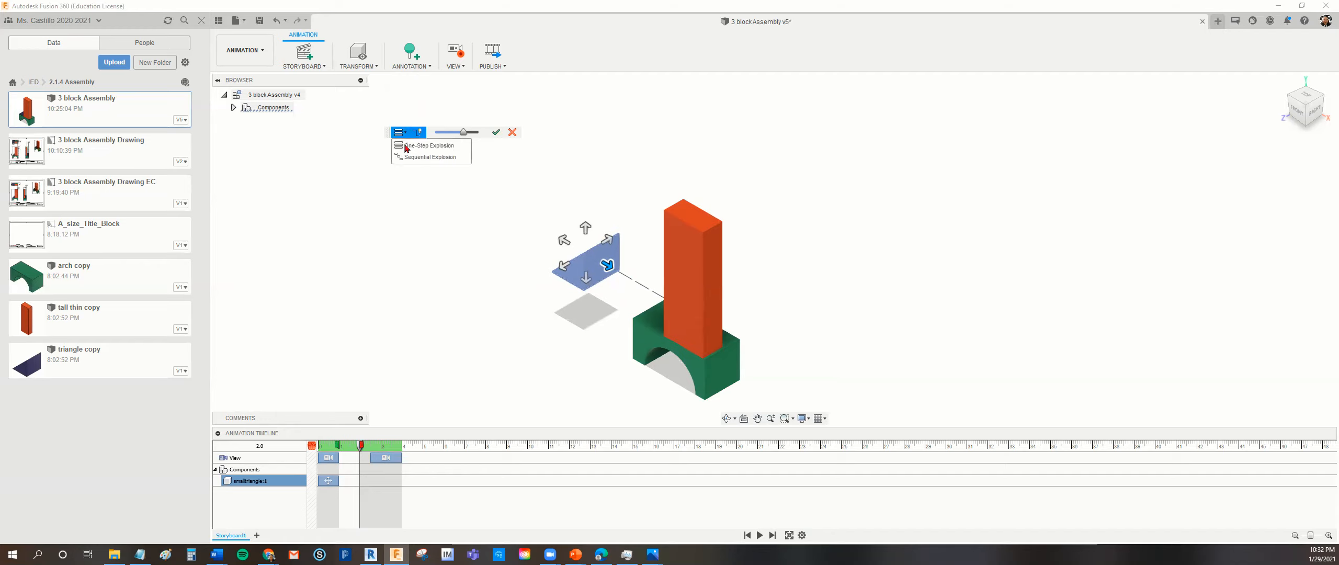
click(406, 158)
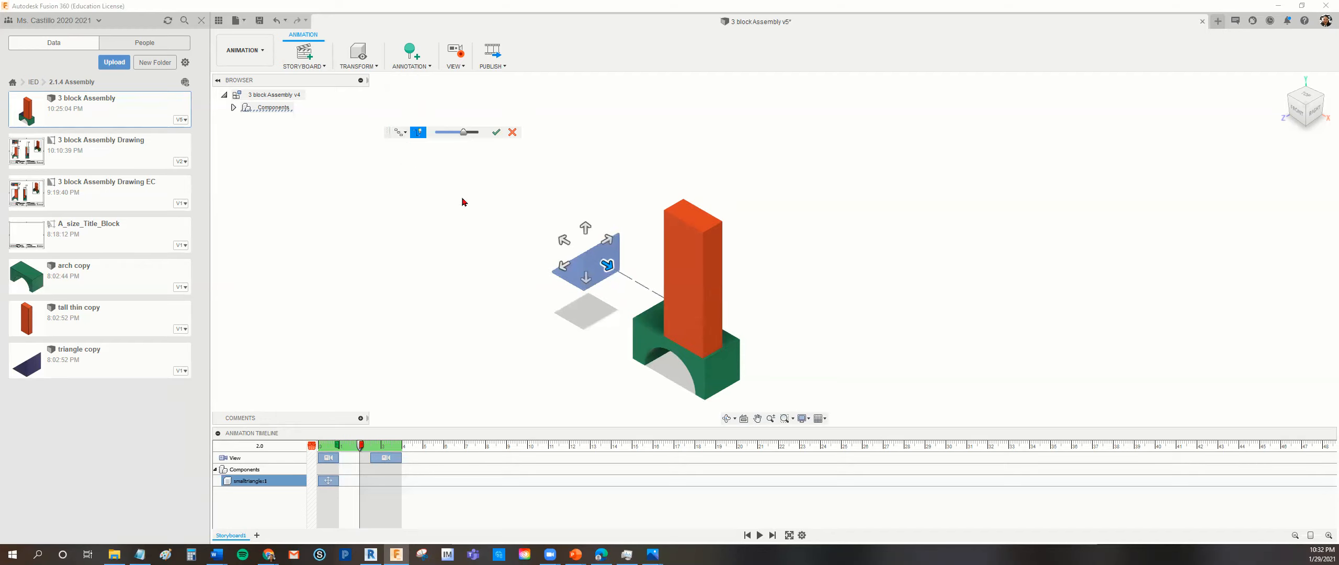
click(586, 229)
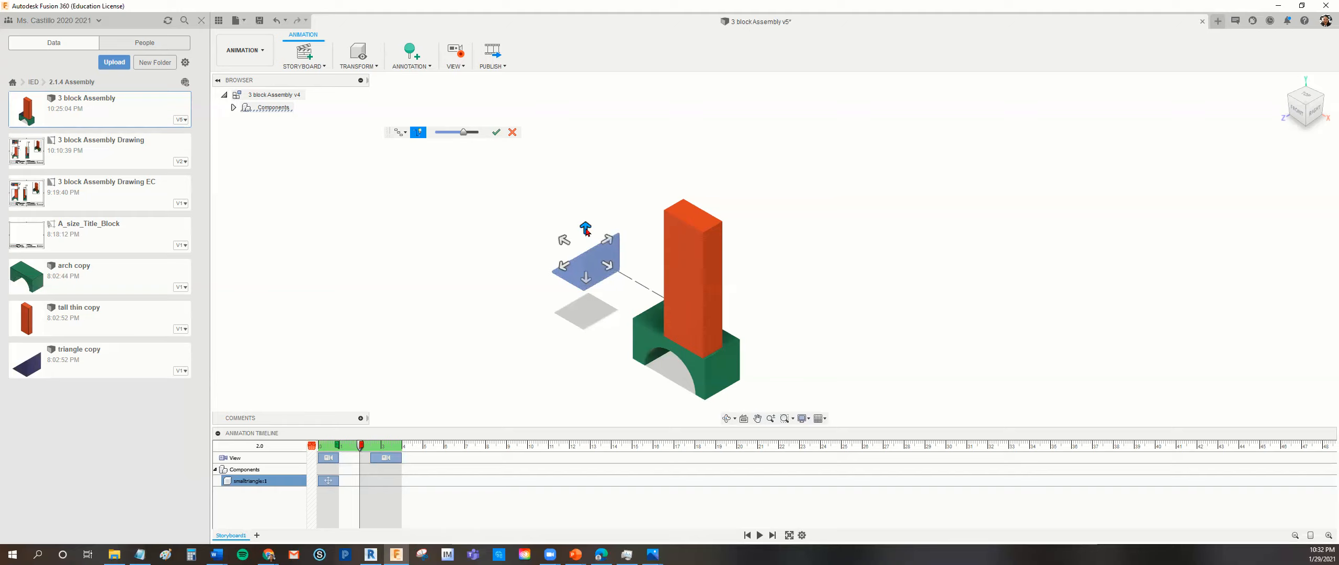
mouse_move(464, 131)
mouse_down()
mouse_move(448, 137)
mouse_move(478, 137)
mouse_up()
click(496, 132)
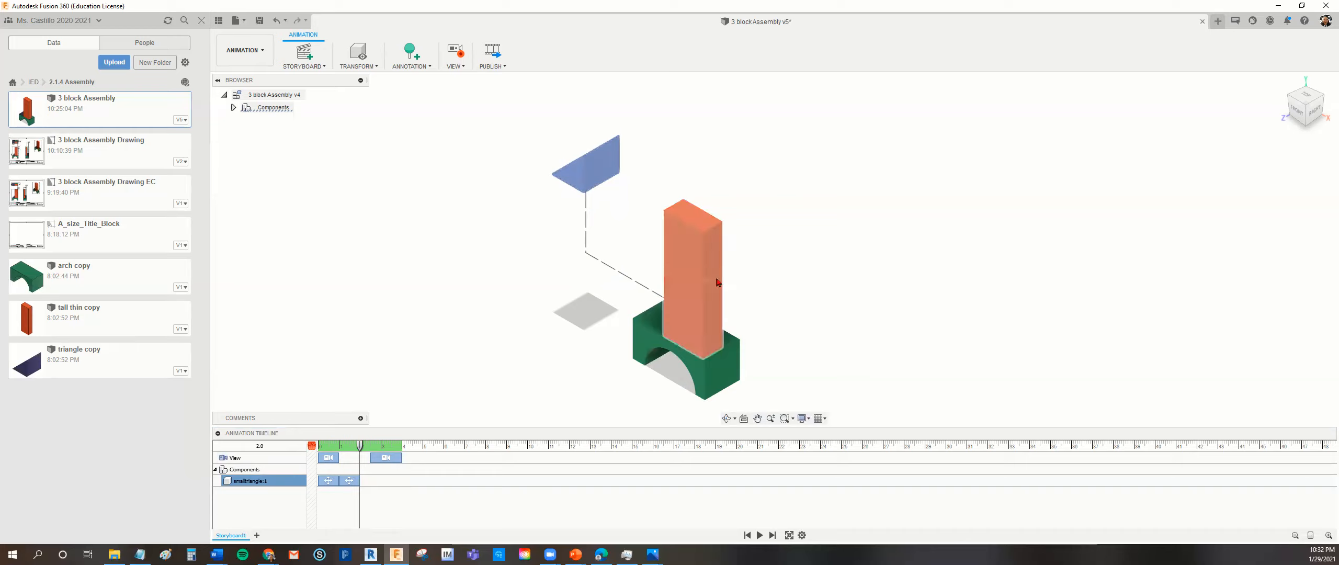
Manually explode the tall block horizontally toward the front right as a Sequential Explosion with trail lines and an increased explosion scale.
click(379, 67)
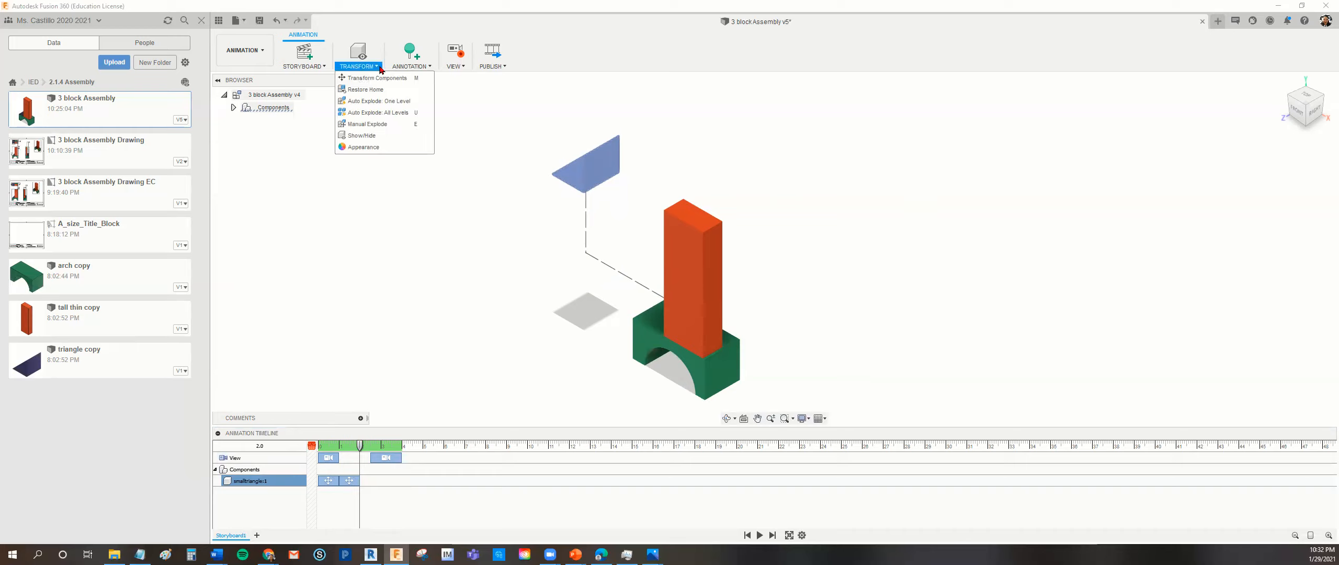
click(374, 124)
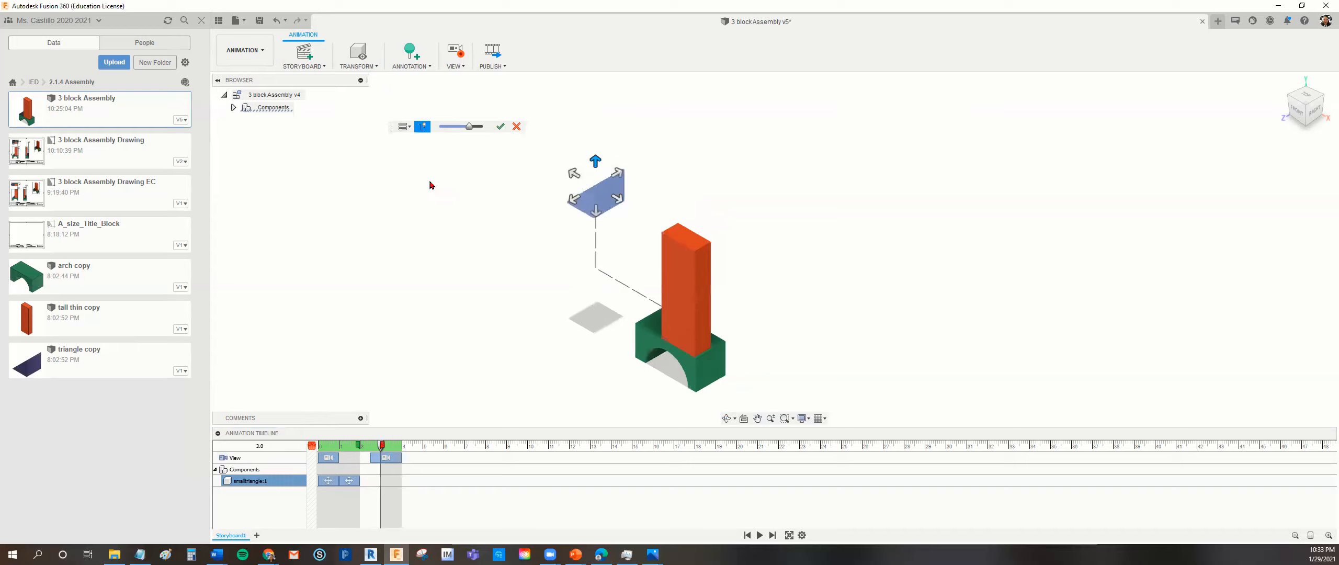
click(688, 300)
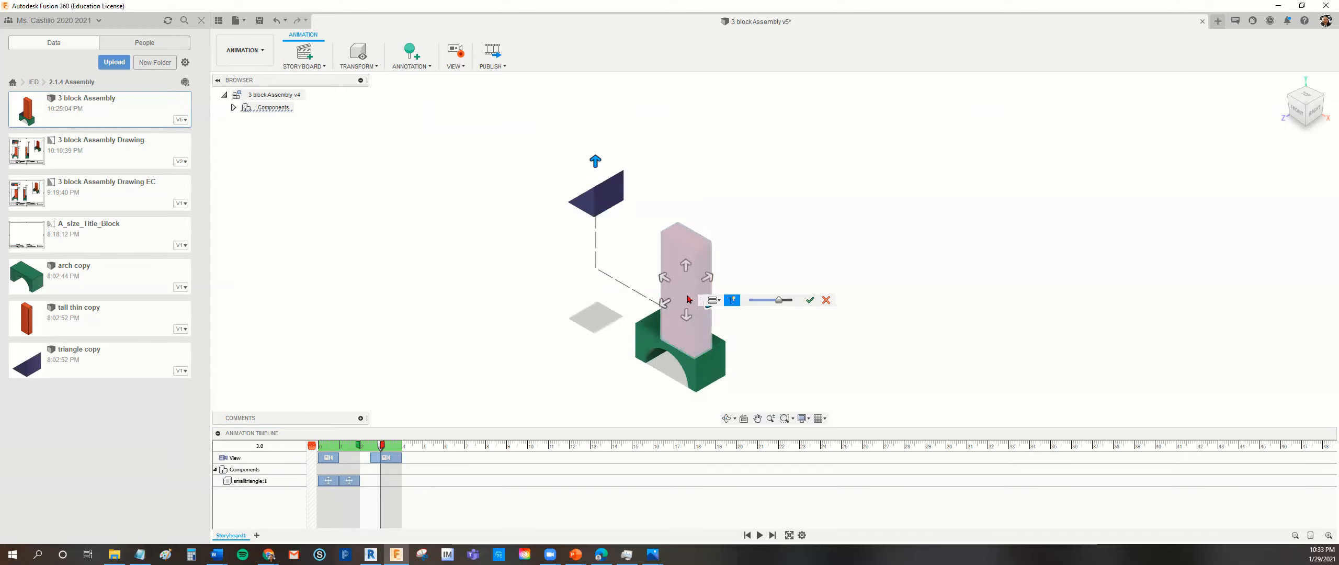
click(732, 303)
drag(702, 300, 797, 241)
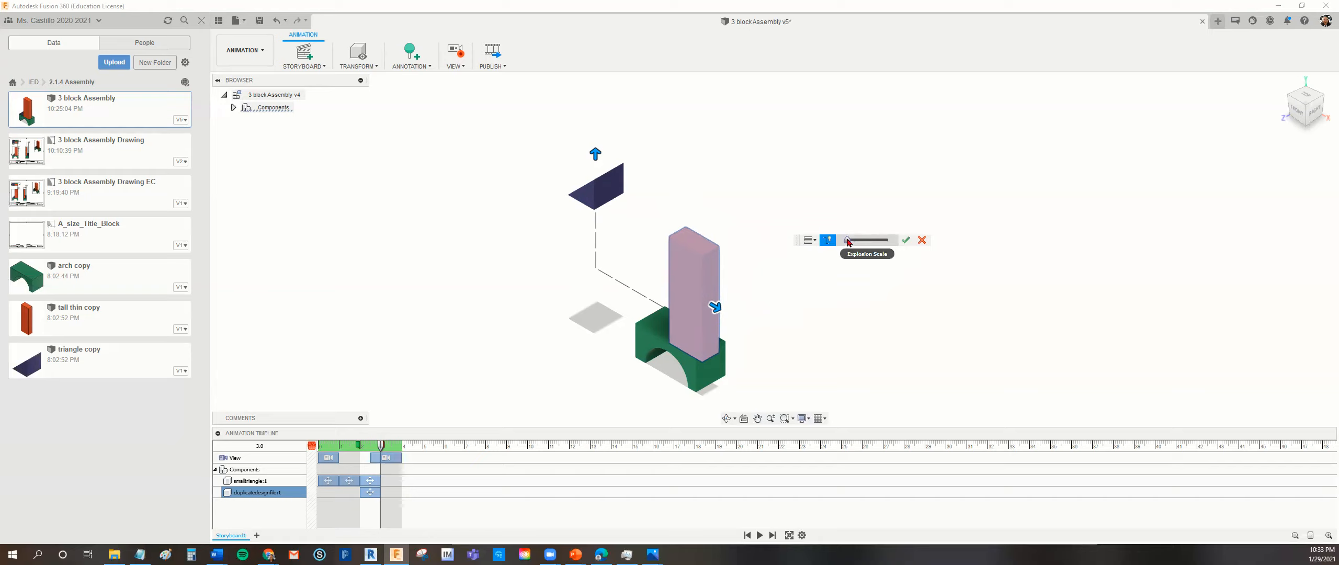
drag(848, 242, 873, 251)
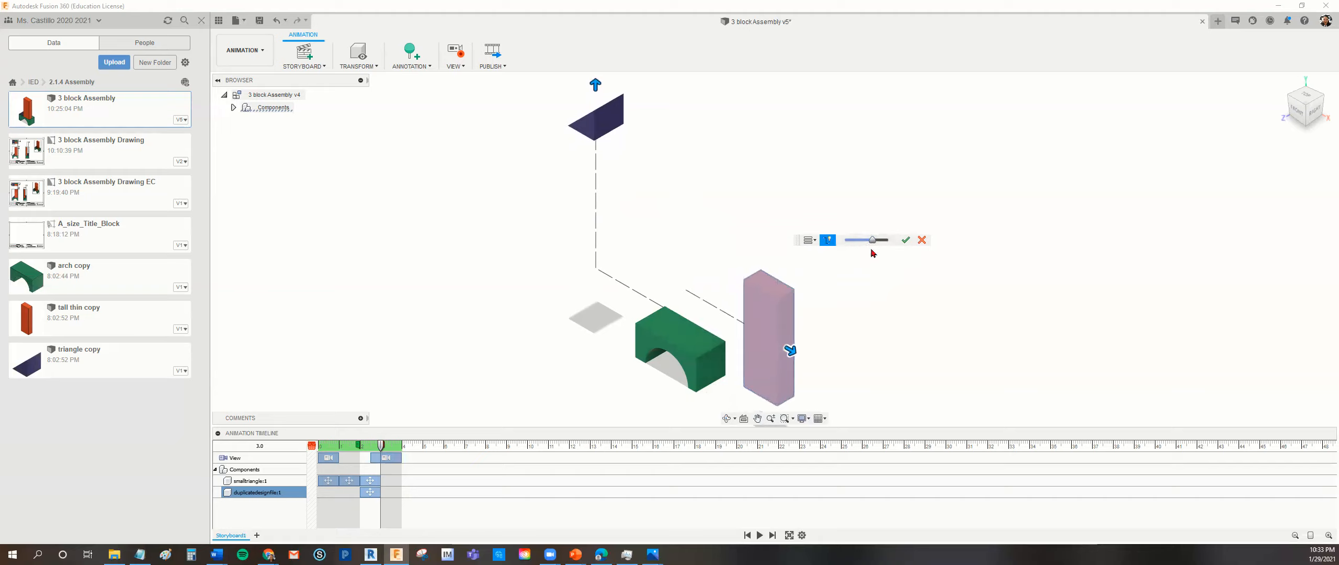
click(810, 240)
click(816, 265)
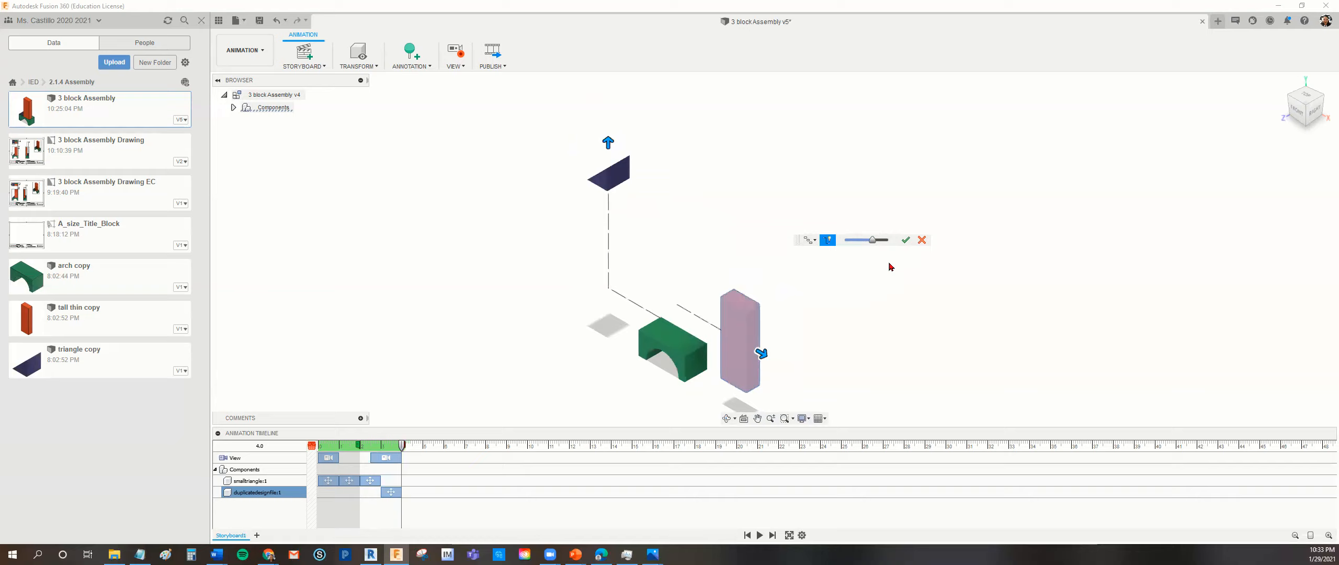
click(904, 241)
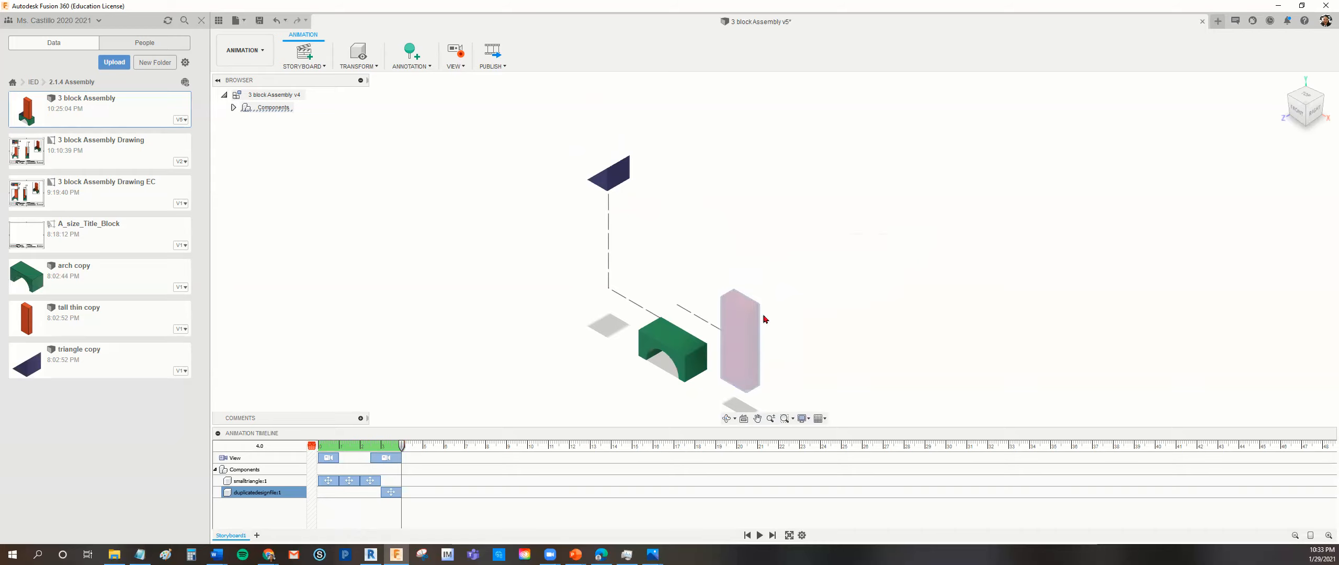
Manually explode the tall block straight upward with trail line visibility on, adjust the explosion scale, and accept it.
click(752, 347)
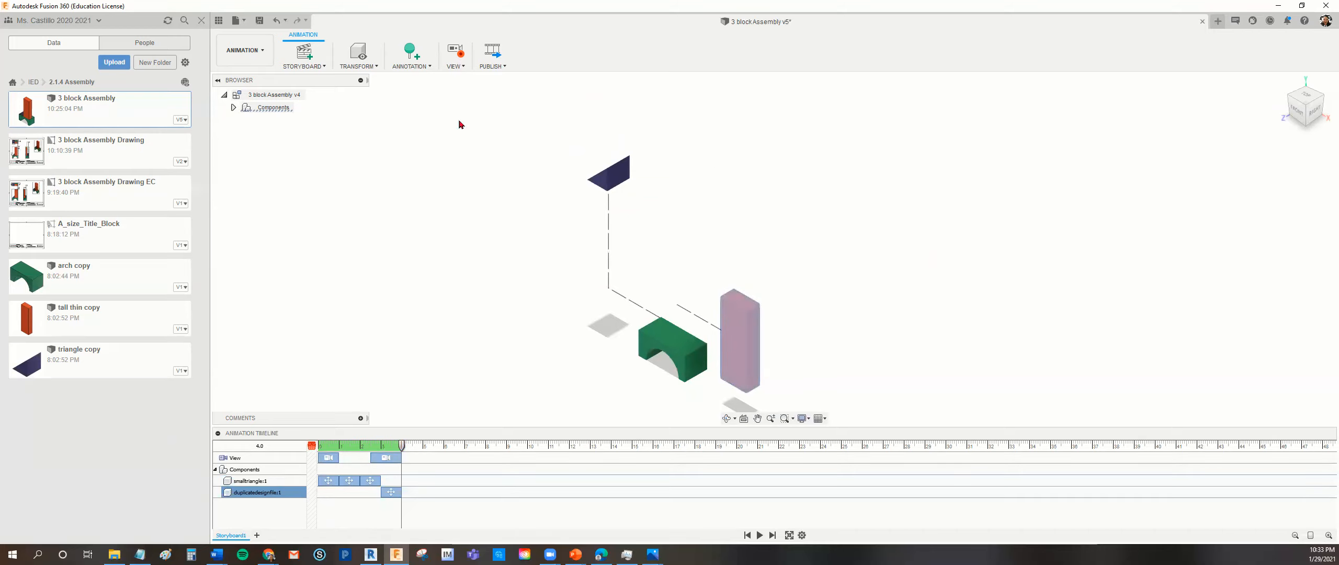
click(378, 69)
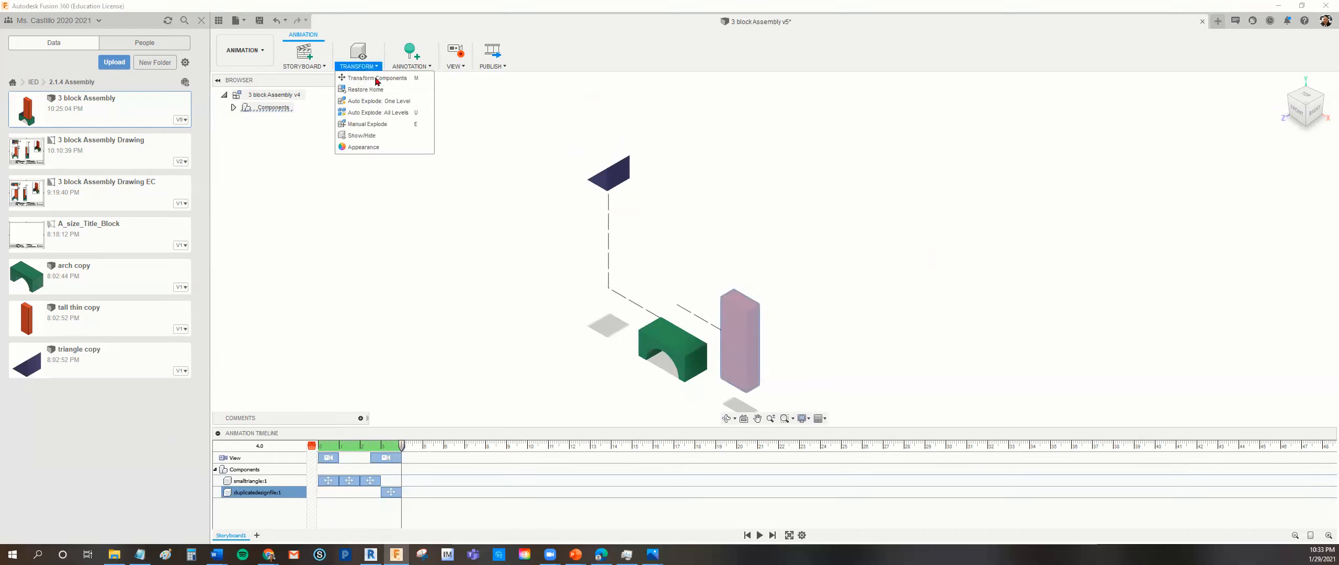
click(374, 126)
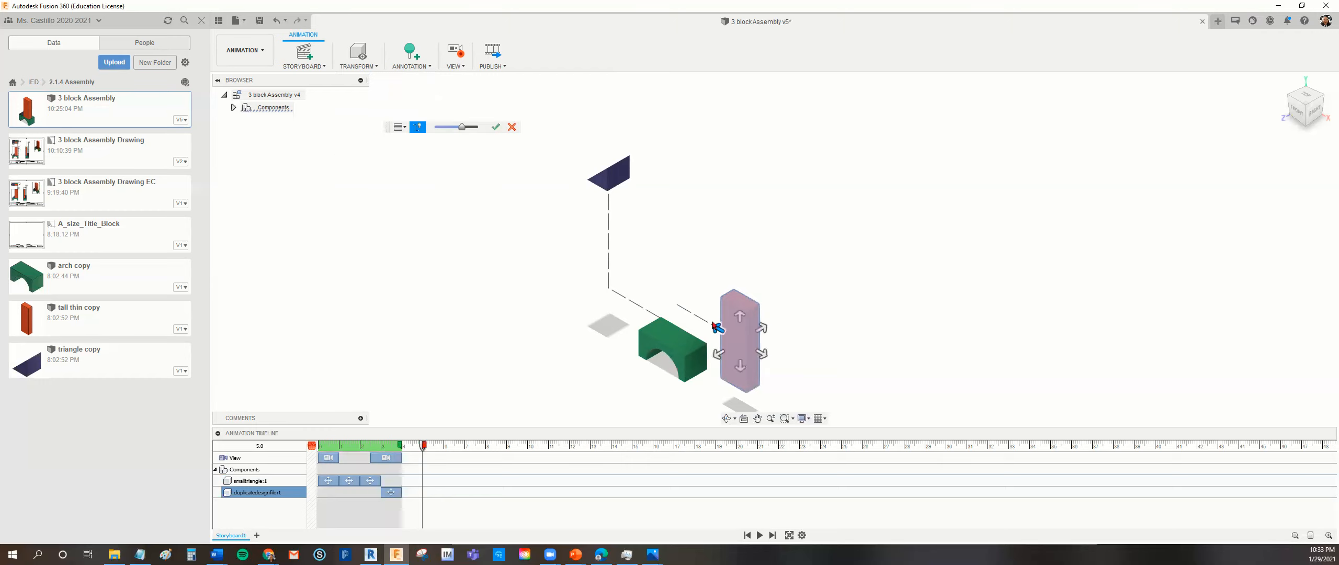
click(740, 320)
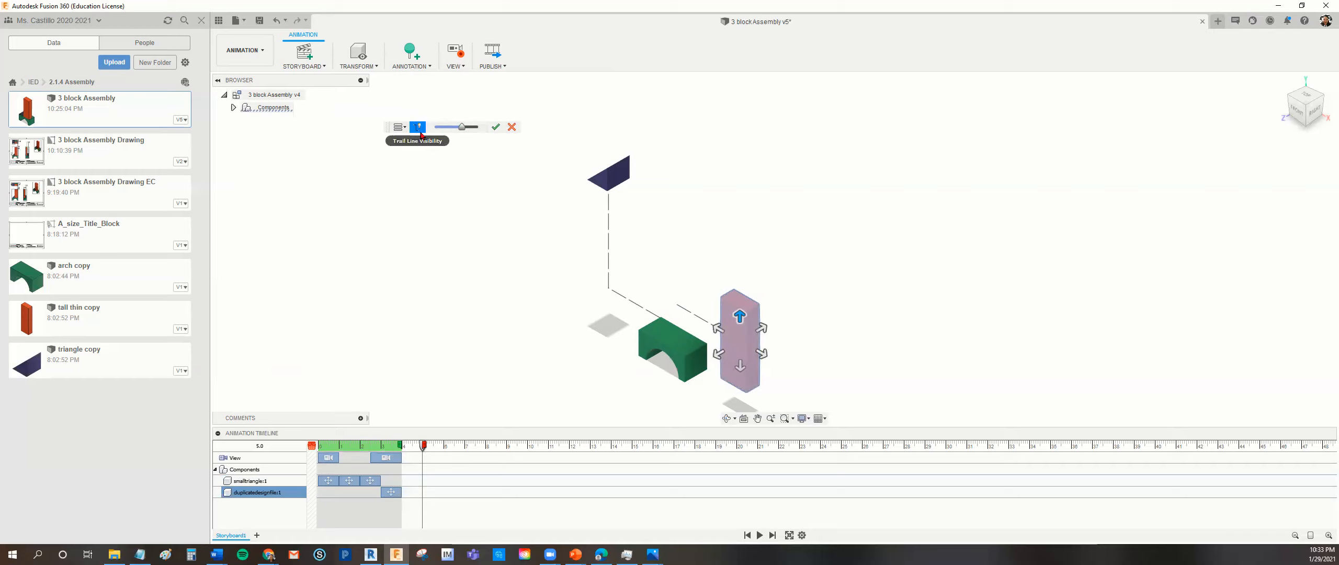
drag(462, 131, 456, 133)
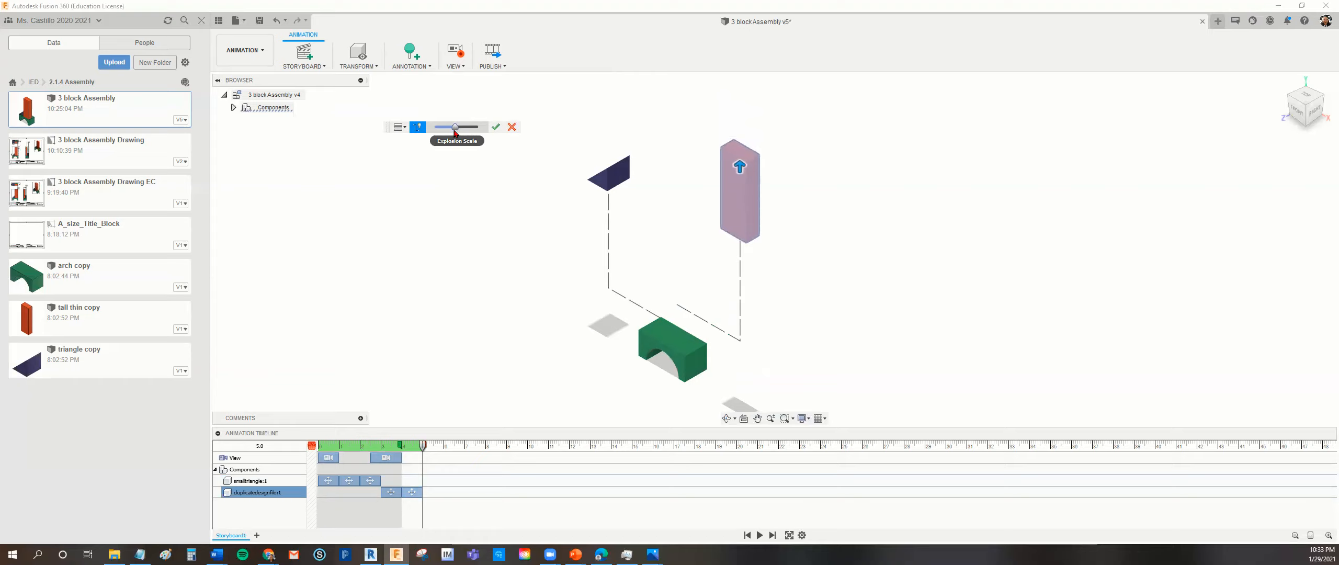
click(495, 127)
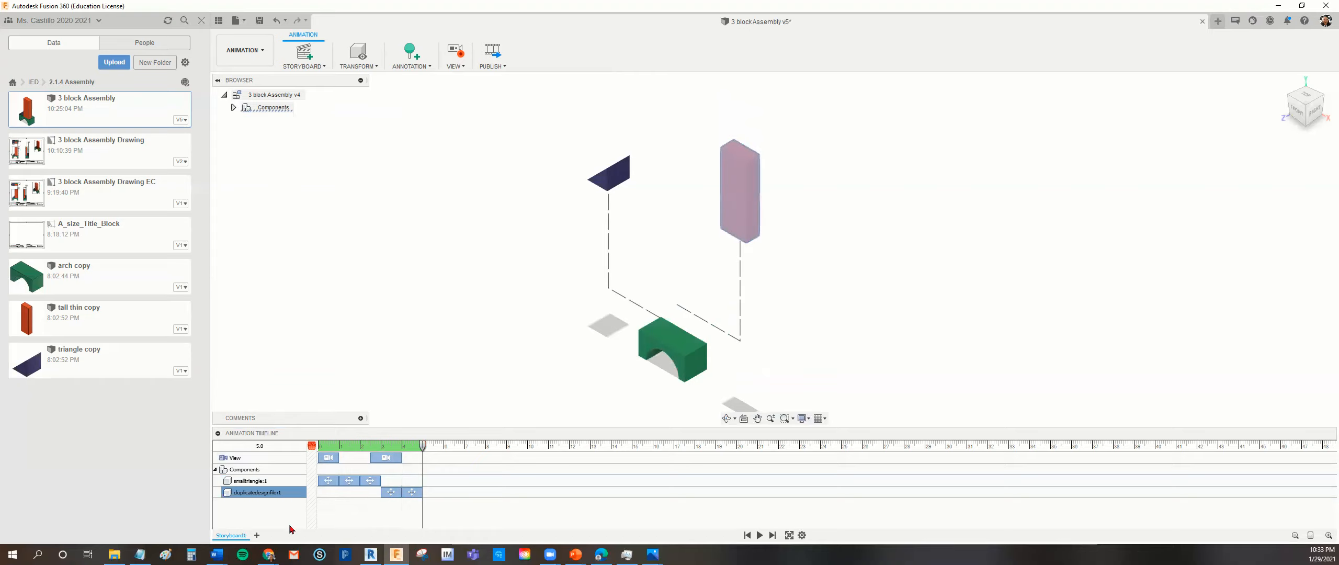
Play the exploded view animation from its beginning, and save the design with the version description User Saved.
click(758, 536)
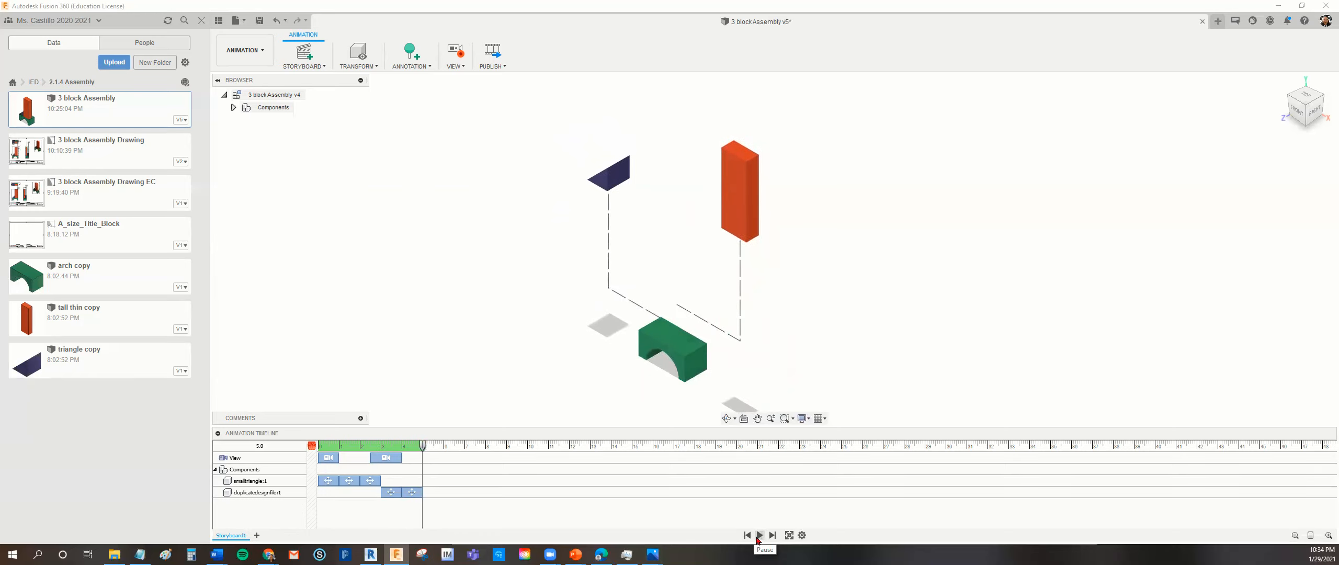
click(748, 536)
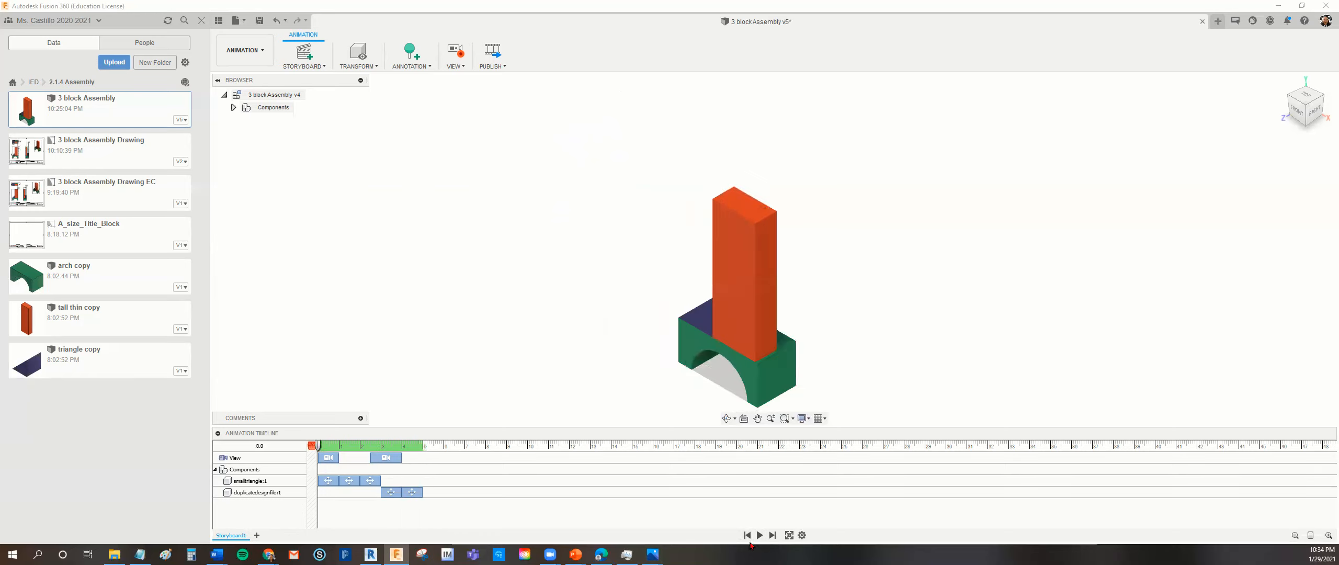
click(759, 536)
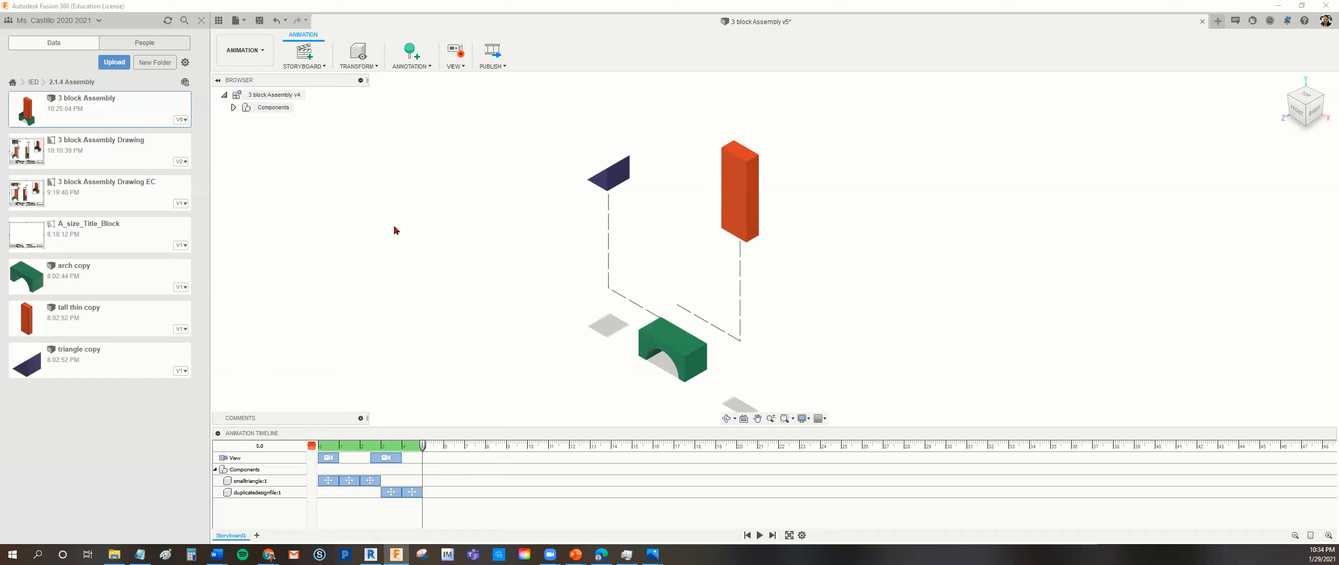
click(259, 20)
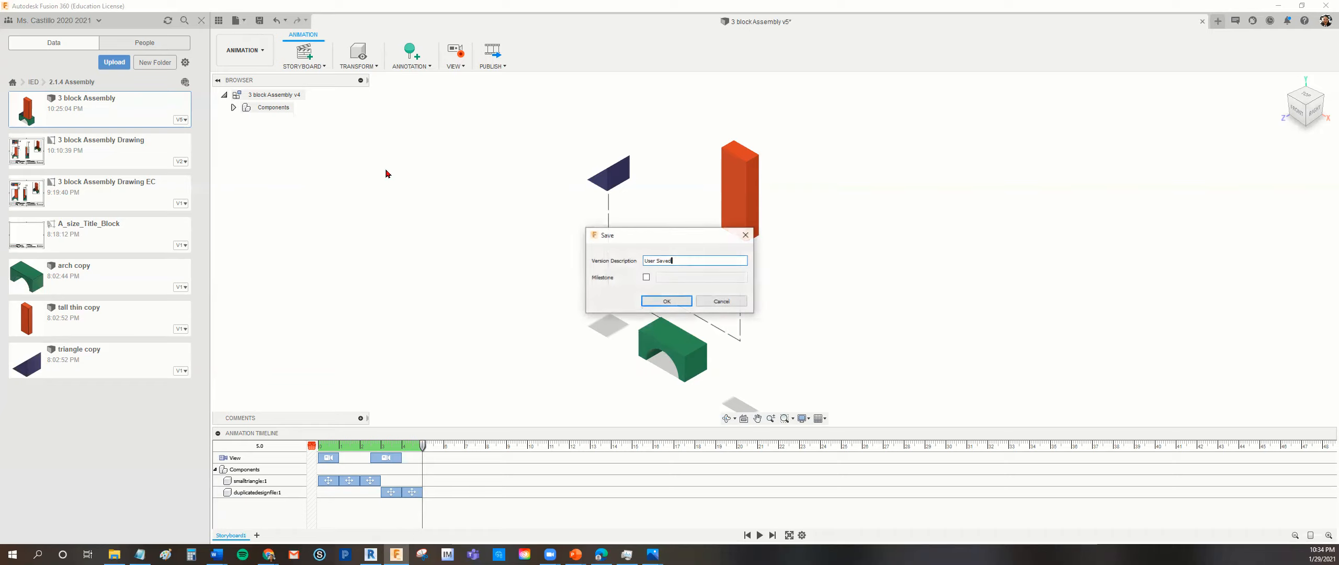
click(666, 303)
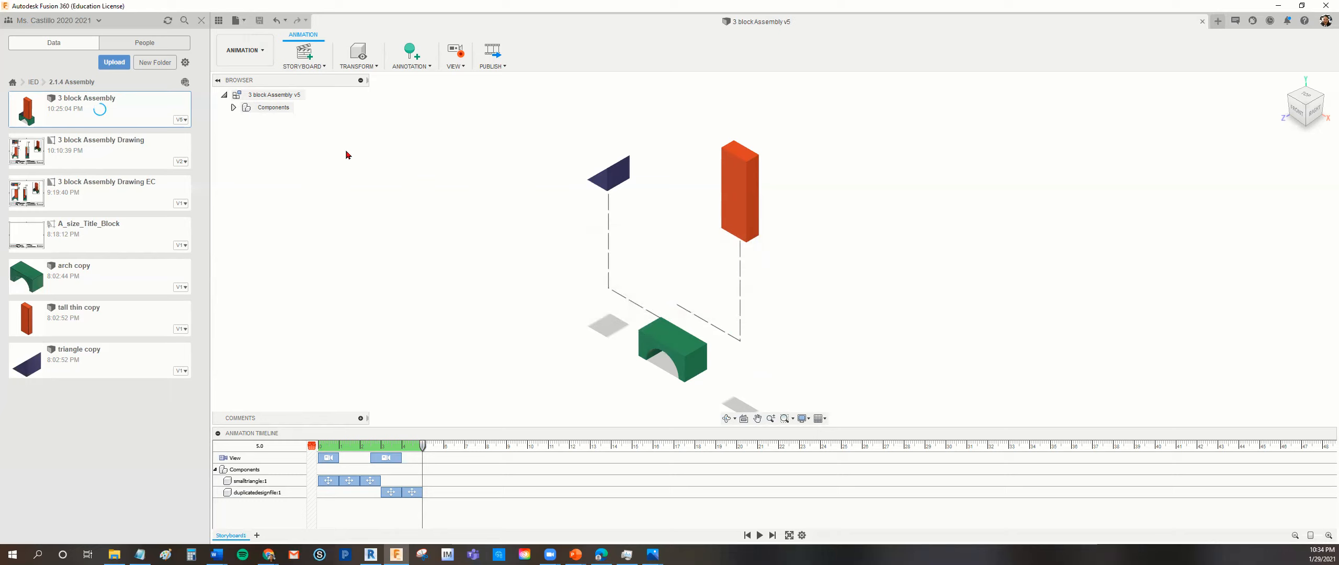
click(239, 20)
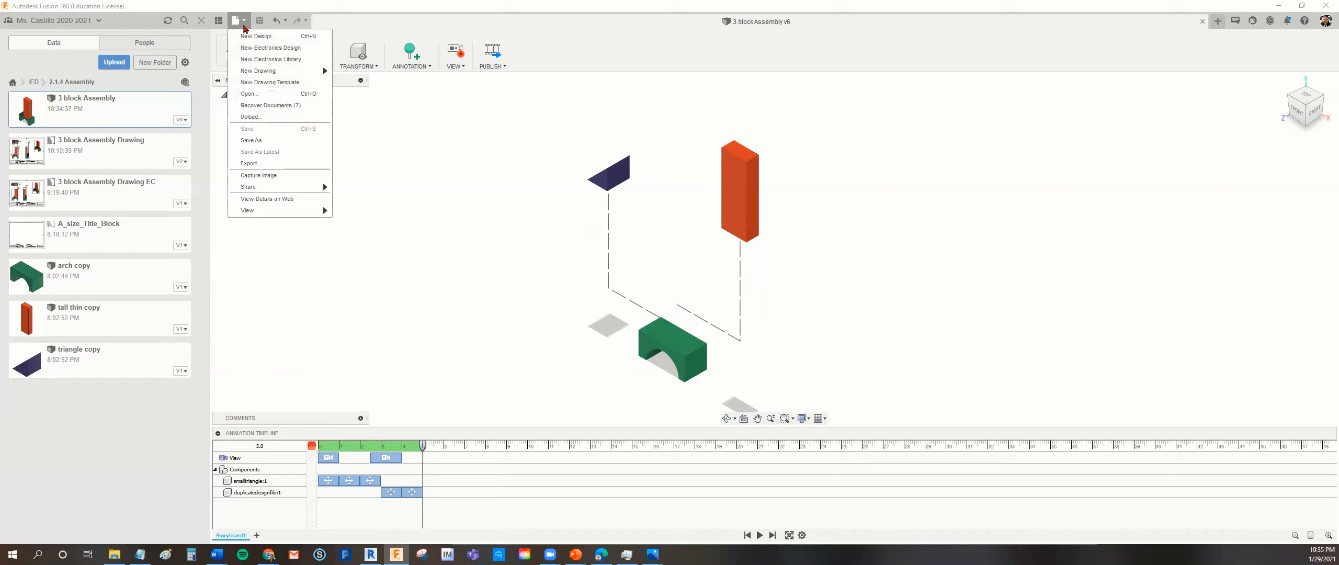
mouse_move(327, 71)
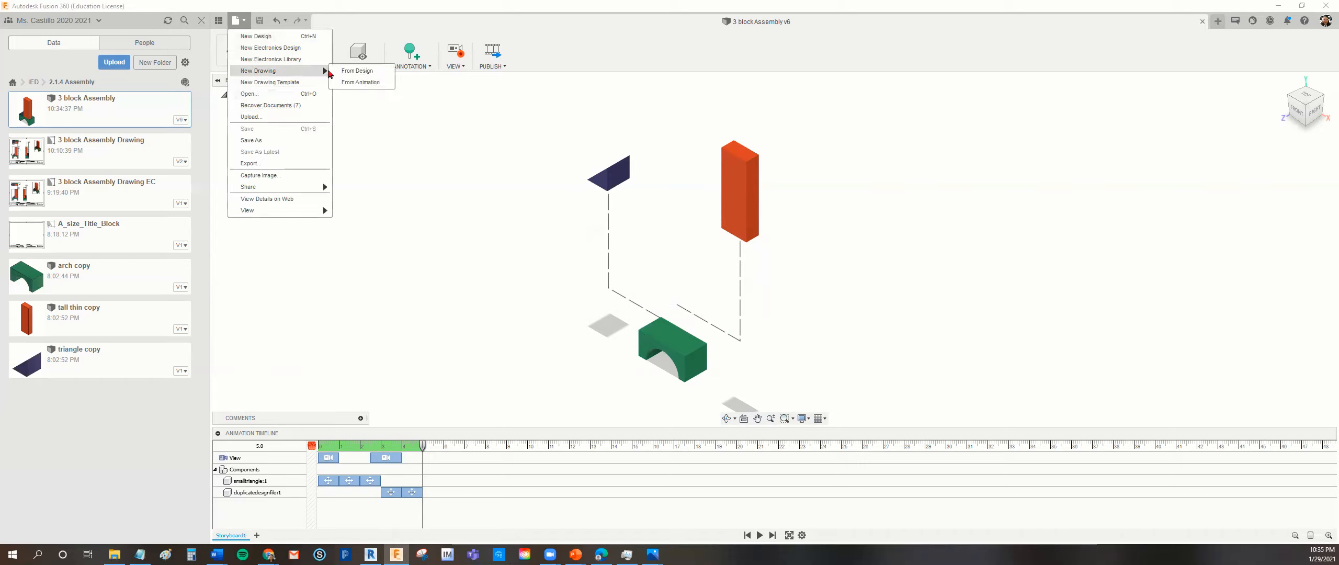
click(360, 82)
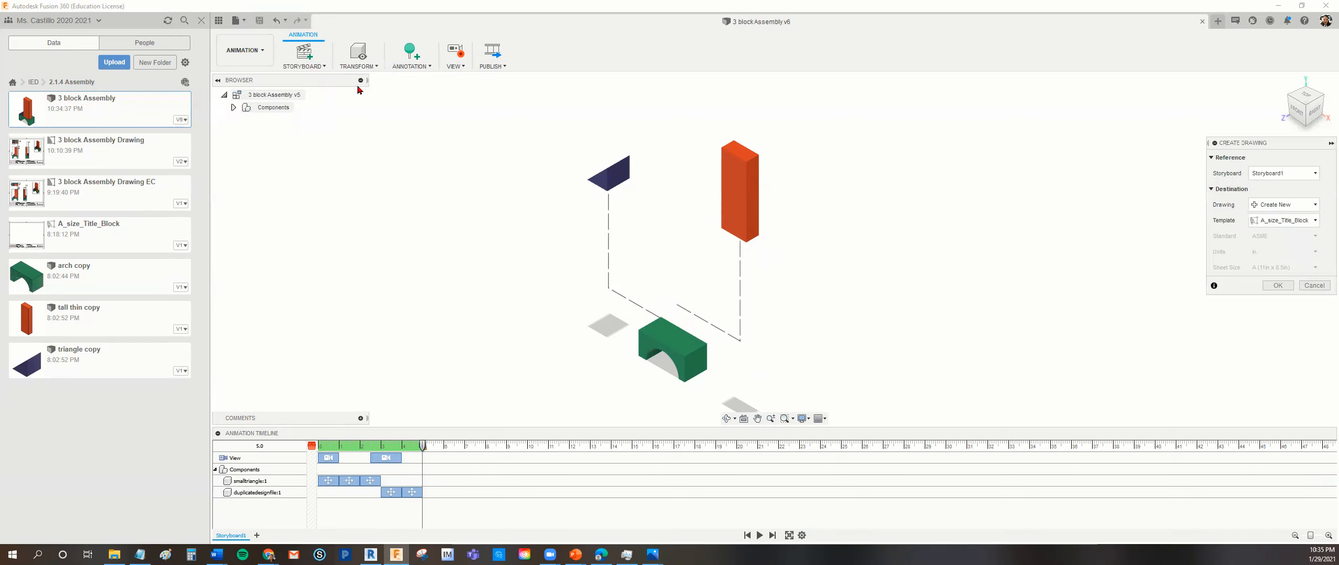
click(1309, 286)
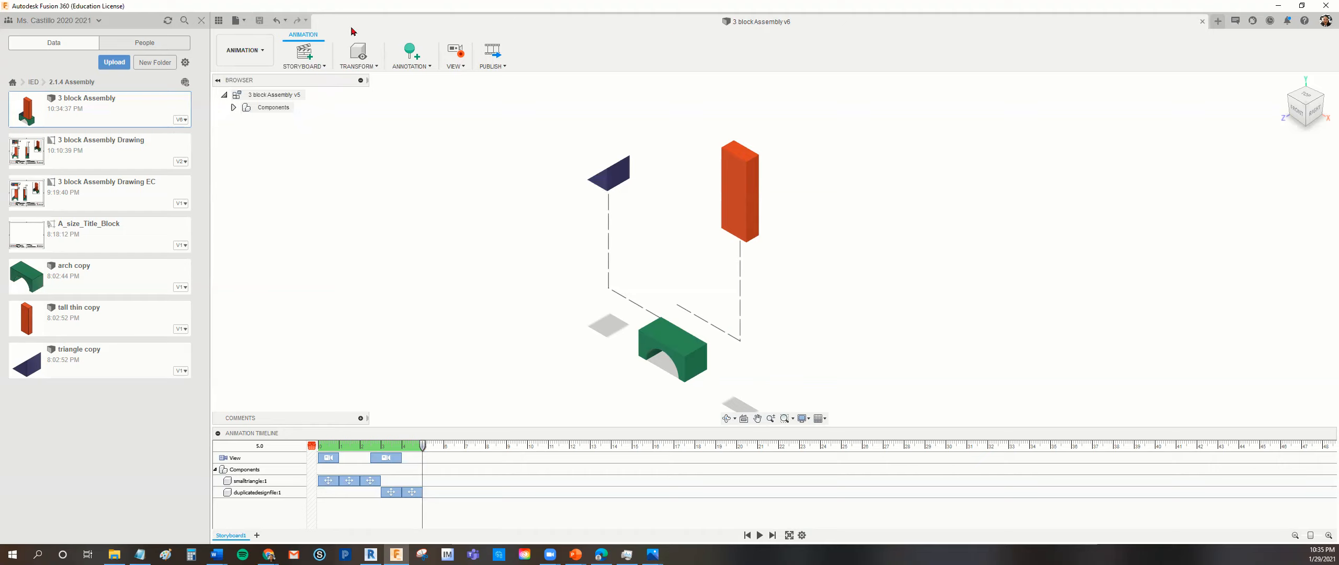
click(263, 53)
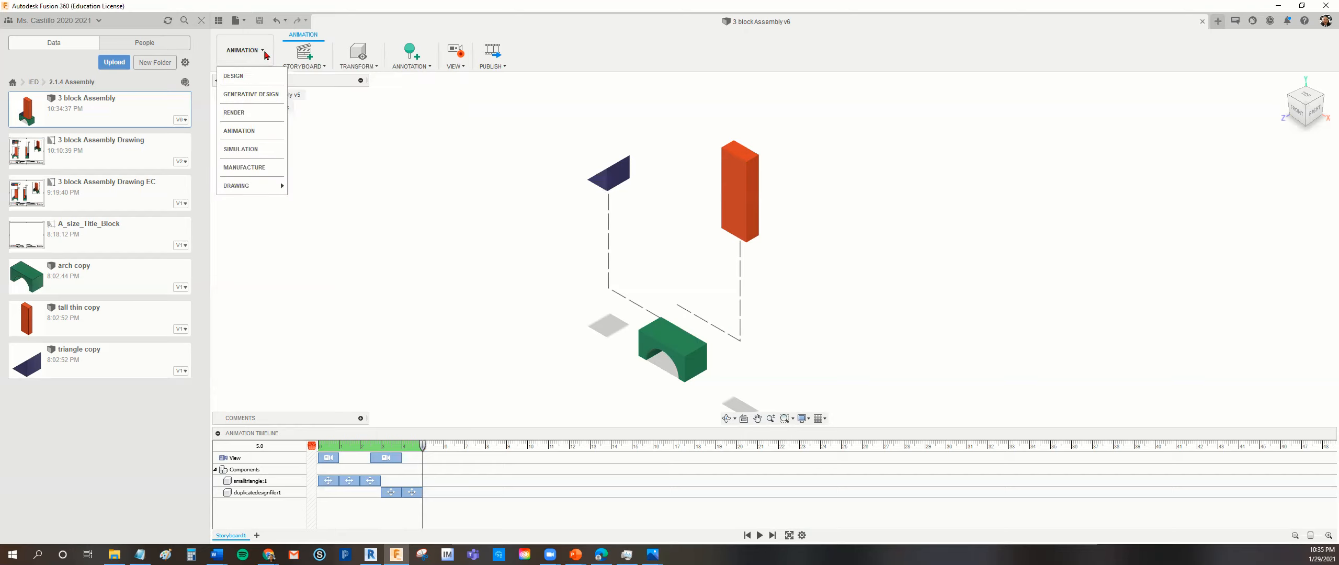
click(233, 76)
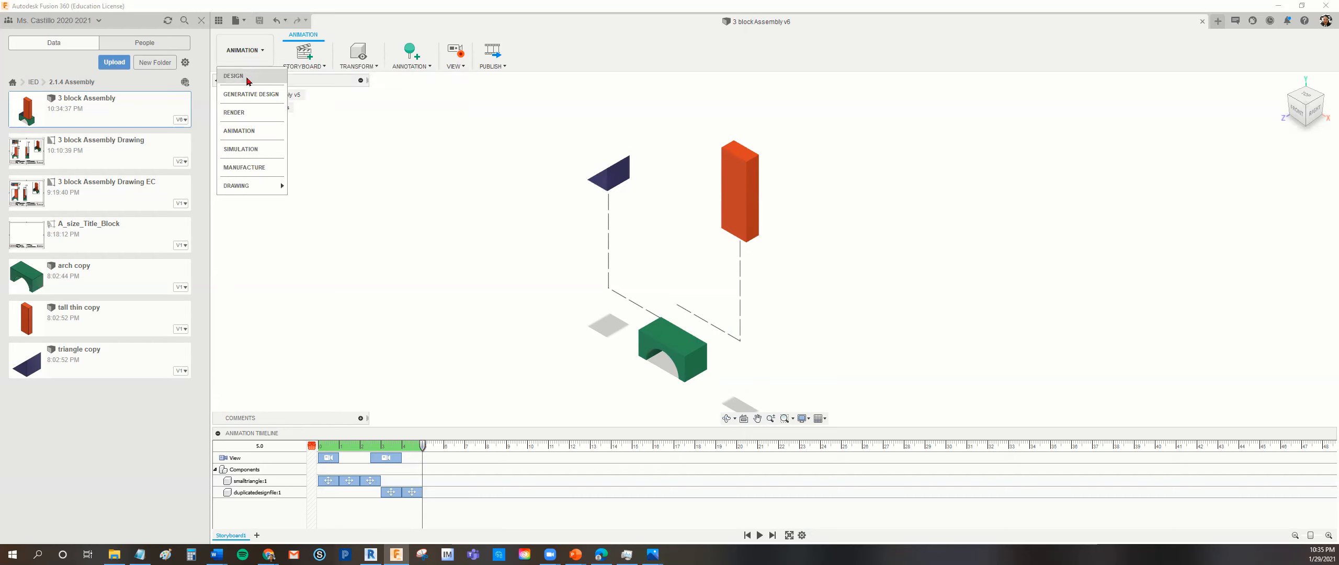
click(251, 51)
click(239, 130)
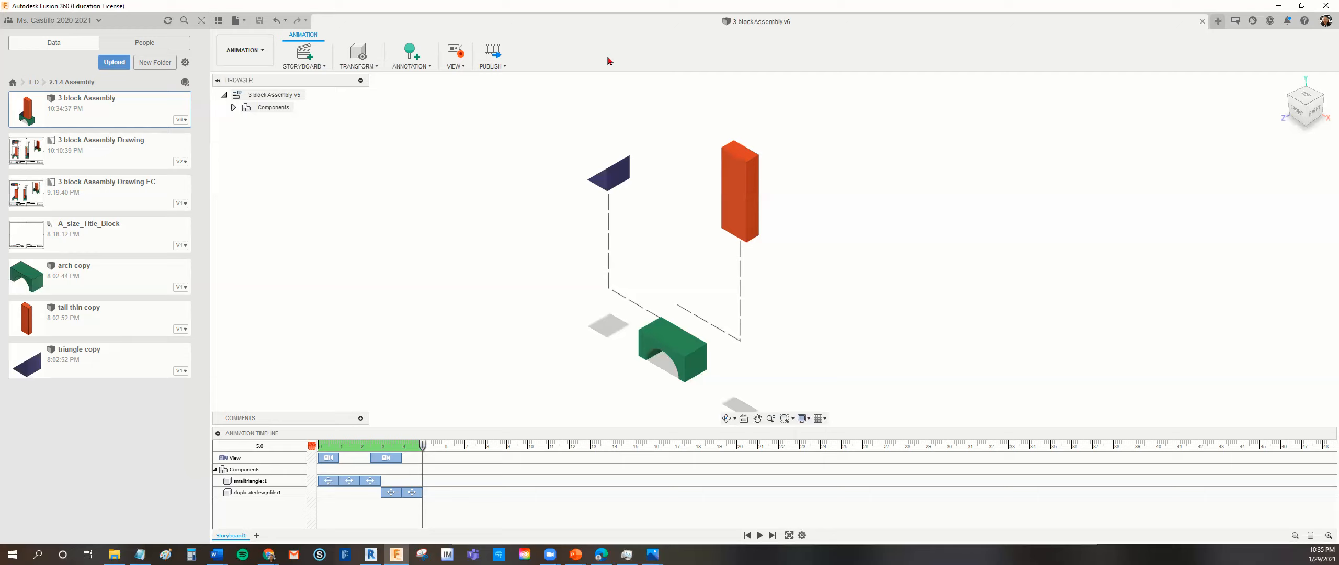
Create a new drawing from the animation, referencing Storyboard1 and using the A_size_Title_Block template.
click(245, 24)
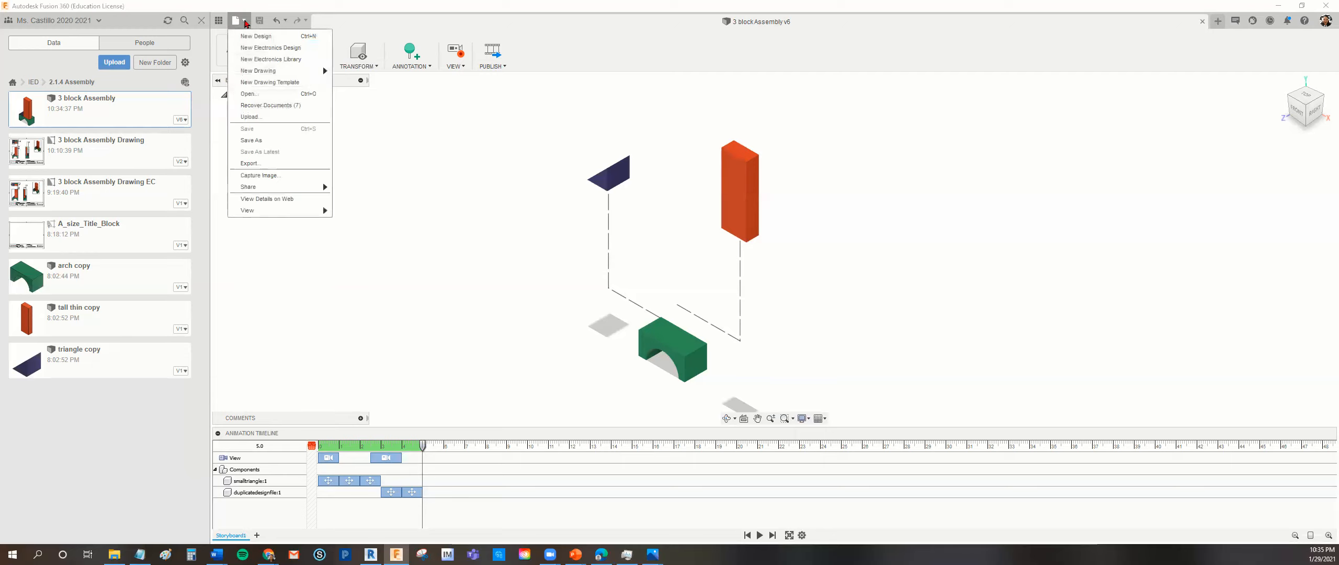
mouse_move(256, 72)
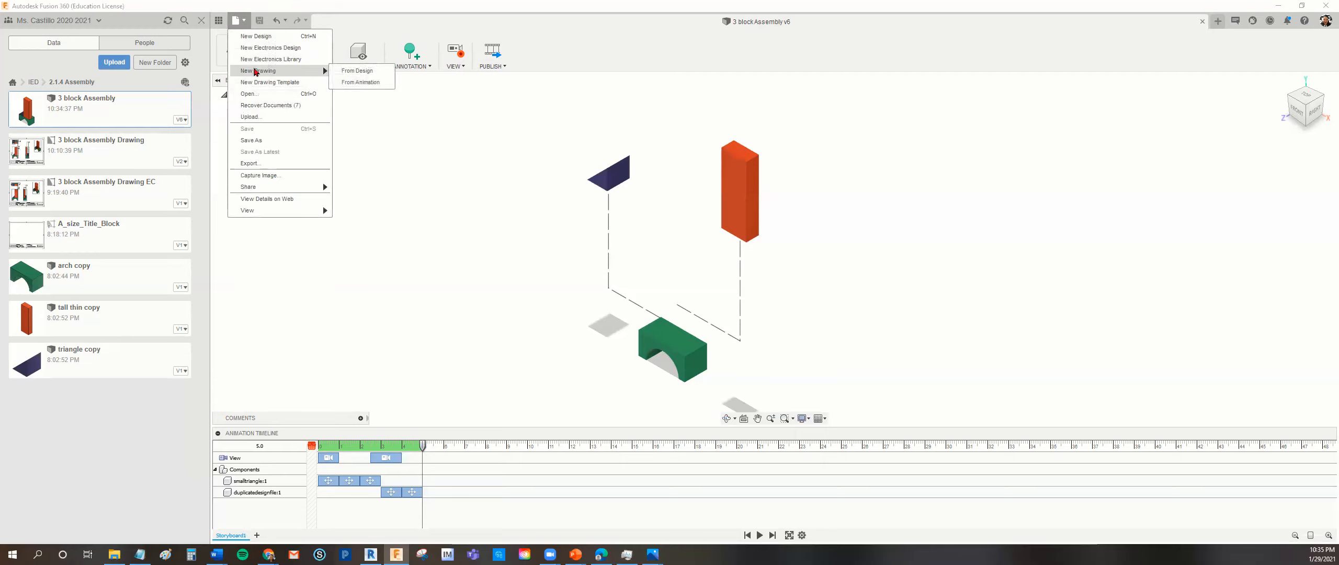
click(355, 85)
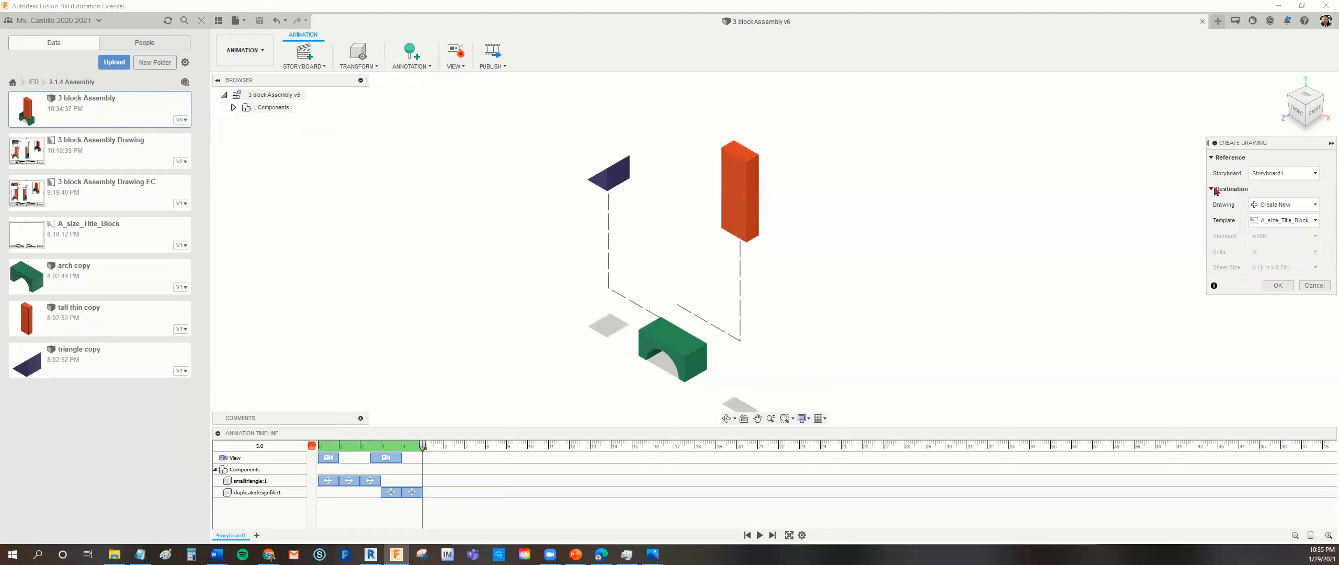
click(1273, 174)
click(1273, 173)
click(1290, 224)
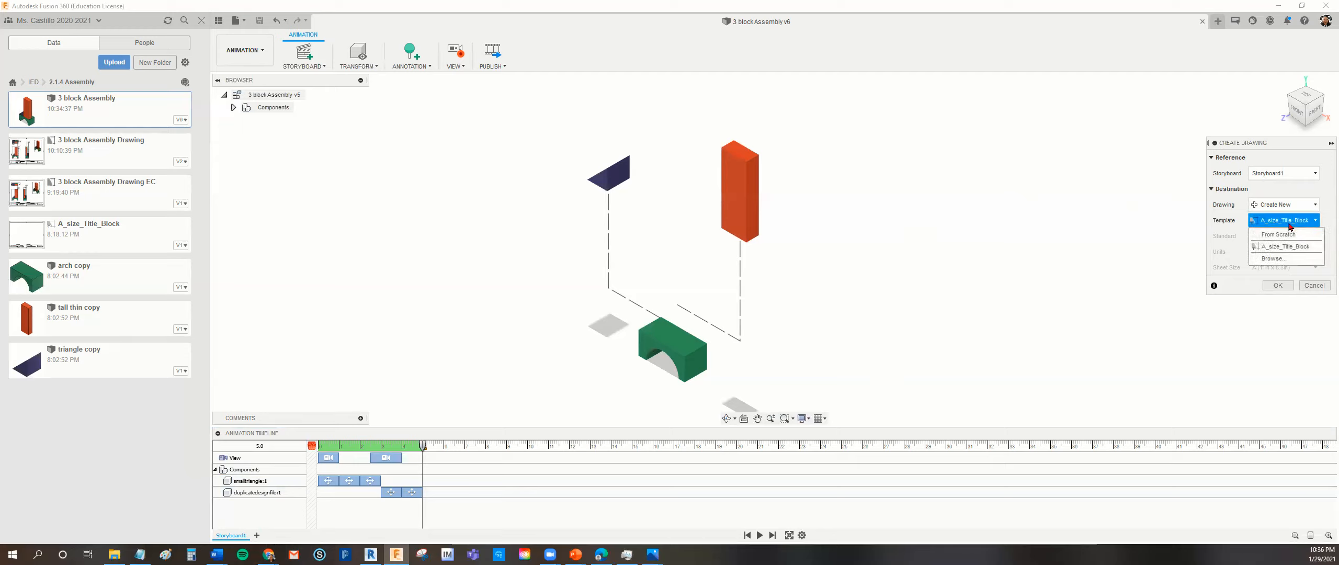
click(1286, 247)
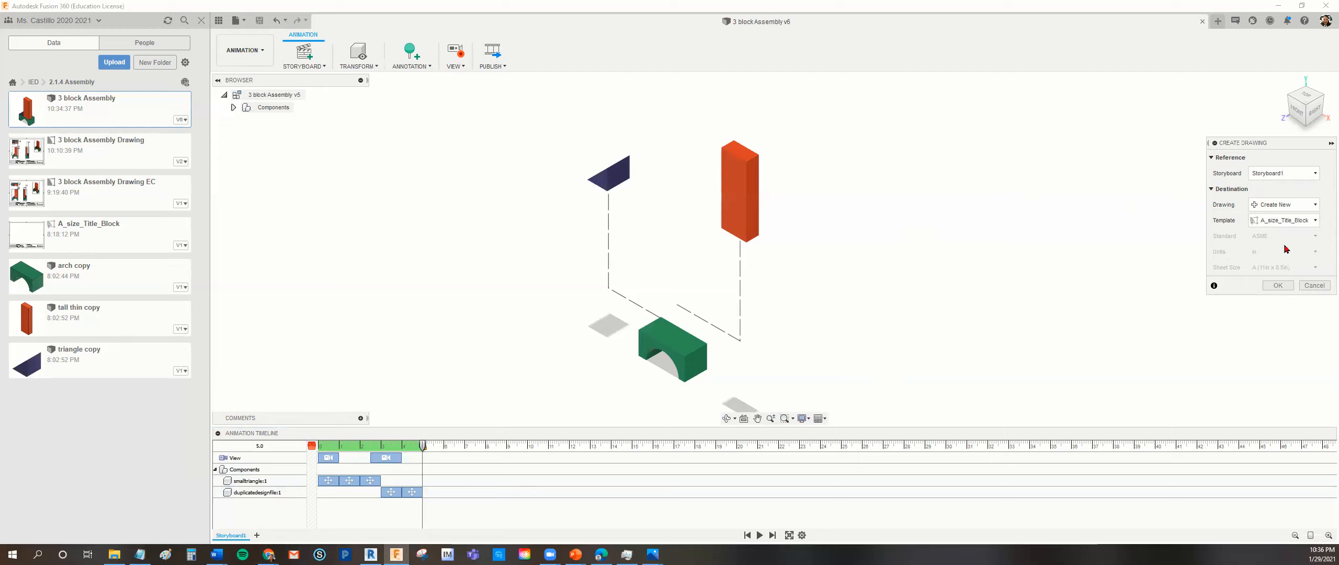
click(1278, 286)
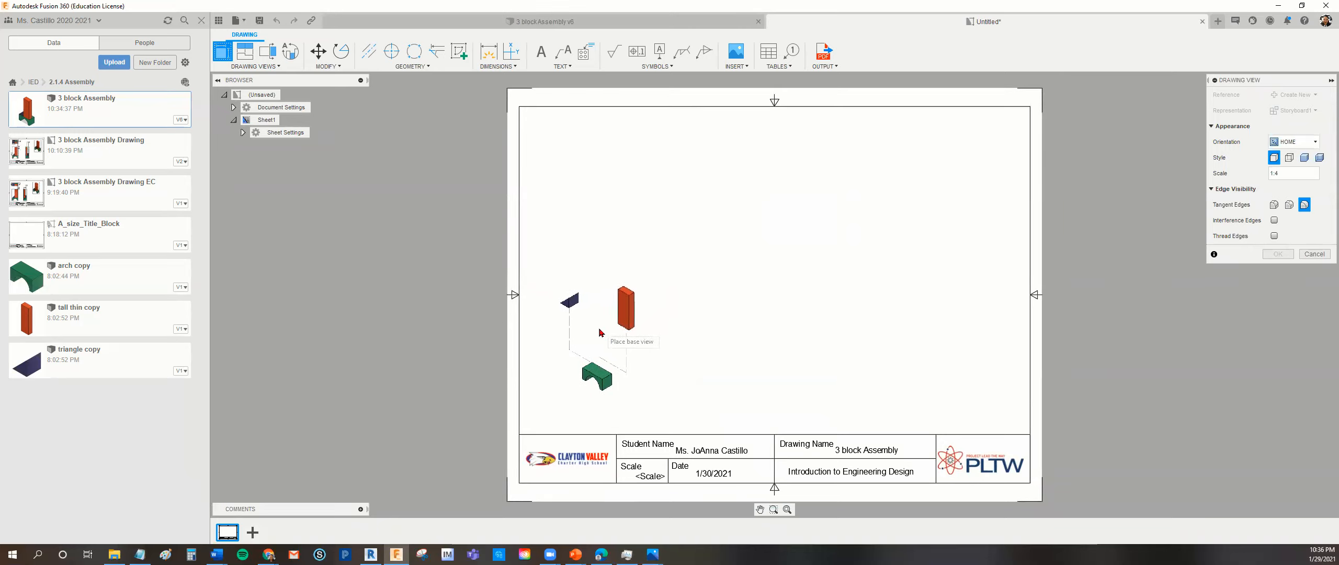
Place the exploded base view on the left half of the sheet at 1:2 scale with the Shaded with Hidden Edges style.
click(601, 276)
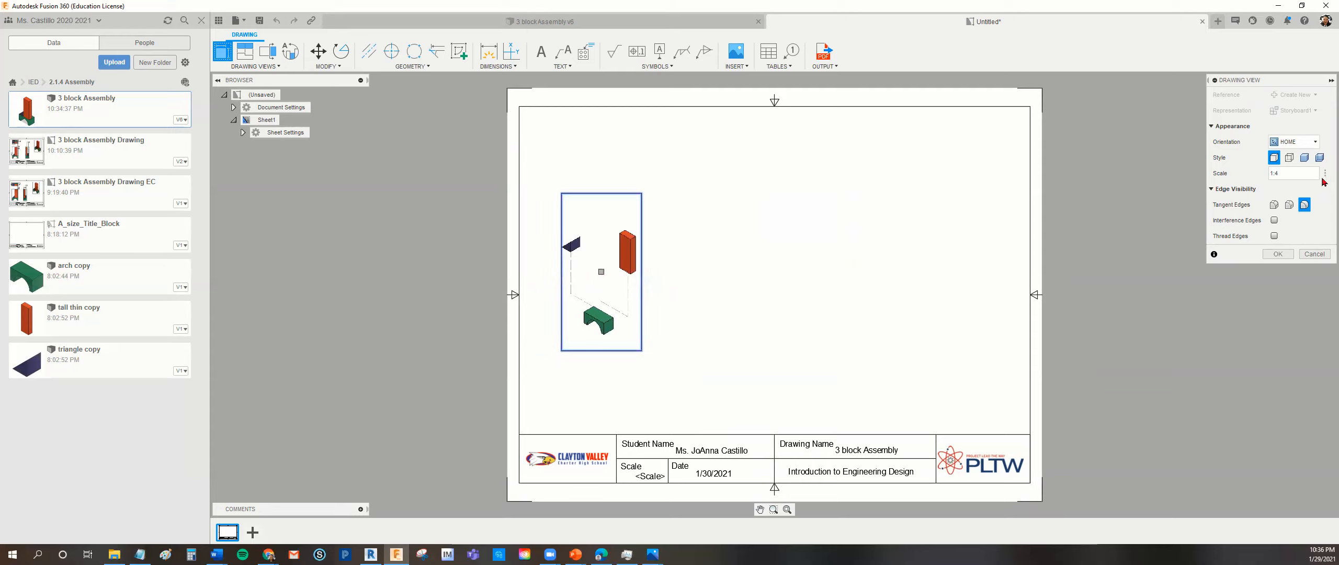
click(1325, 174)
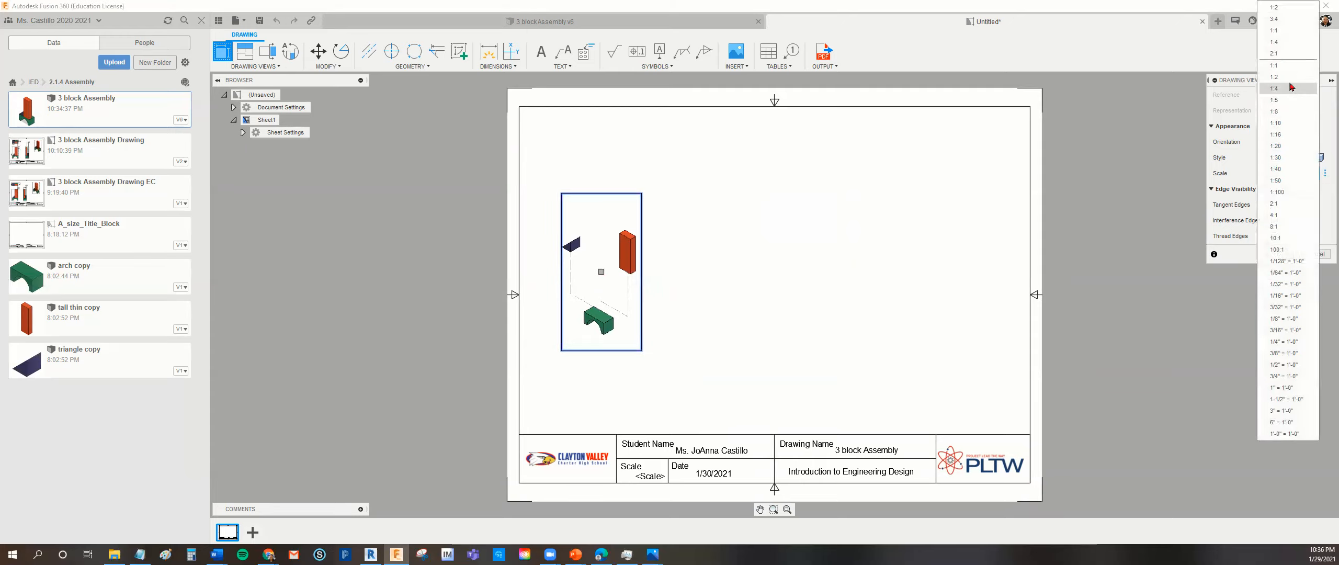
click(1274, 77)
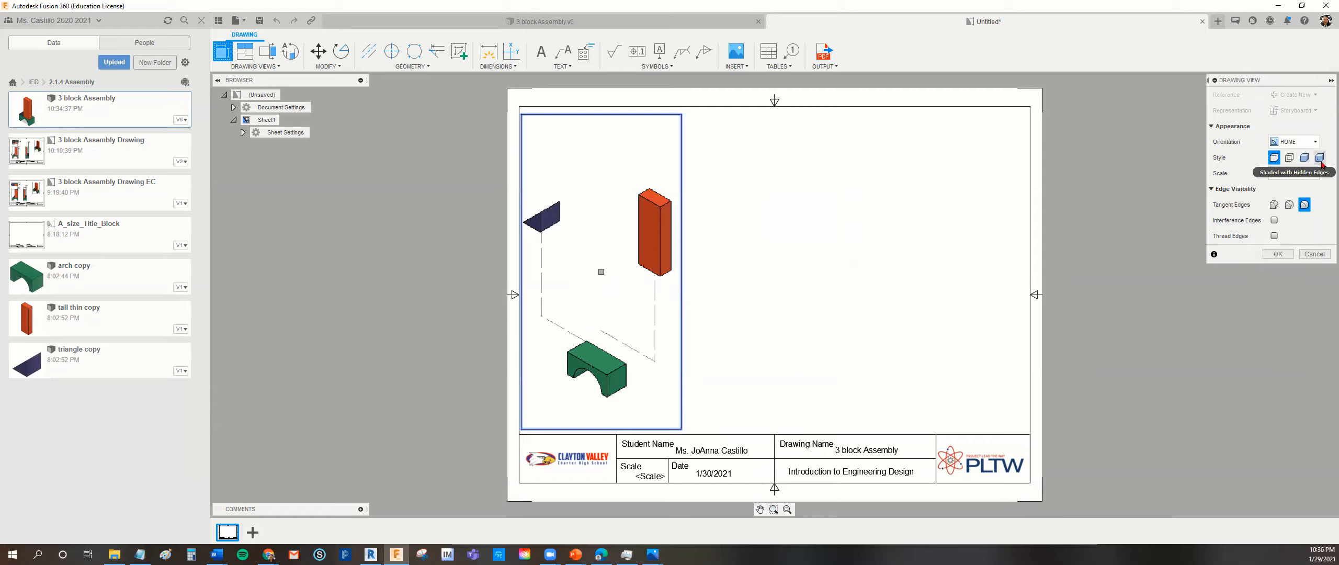
click(1320, 158)
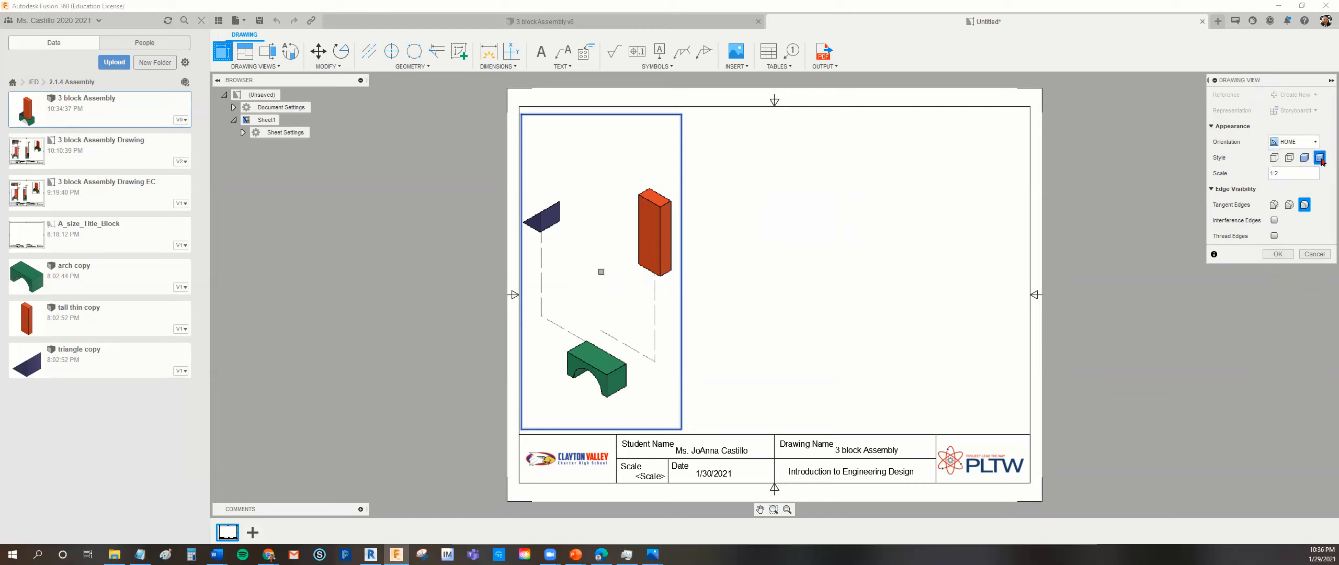
click(1278, 253)
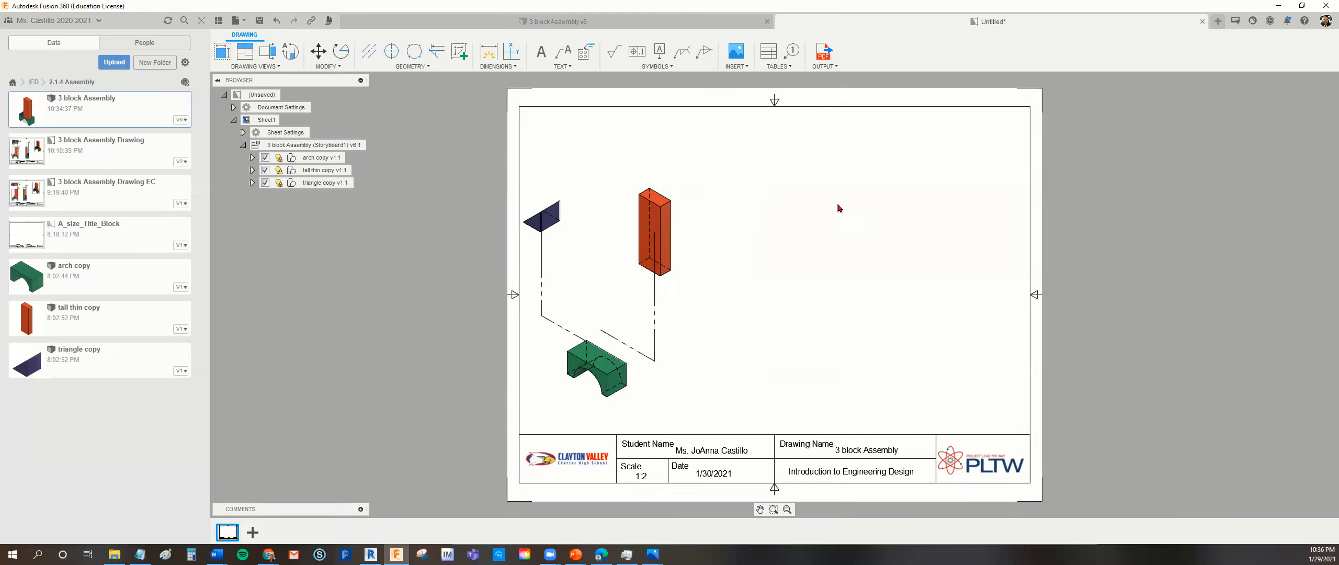
Add Standard balloons to the tall block, the arch and the triangle in the exploded view.
click(791, 67)
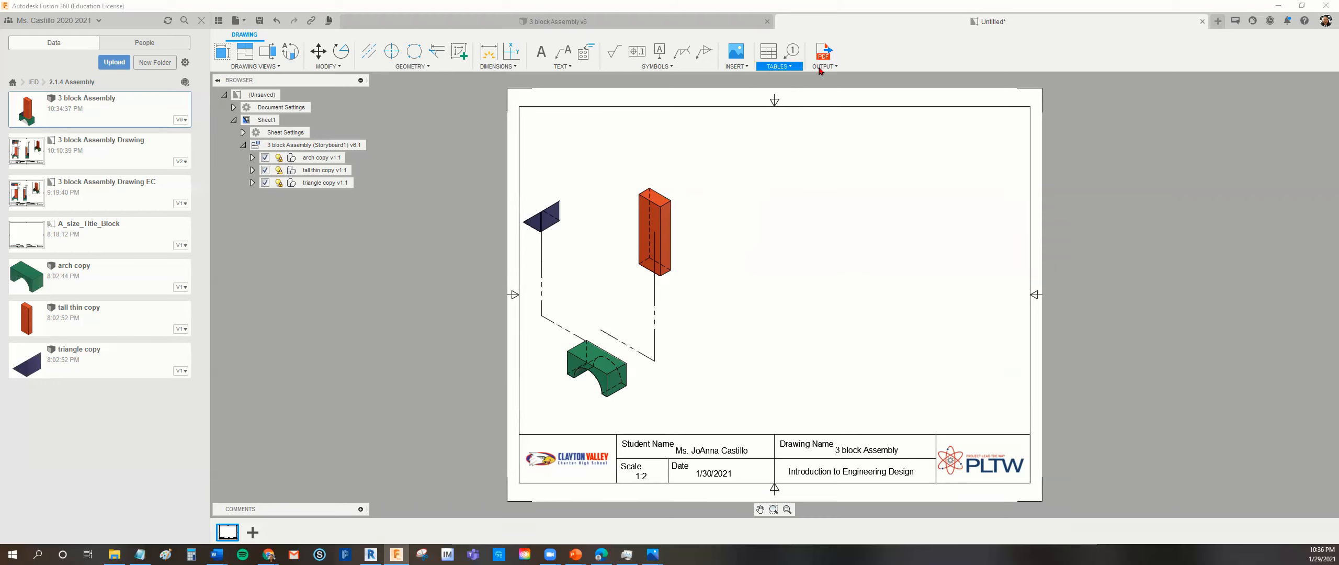
click(793, 52)
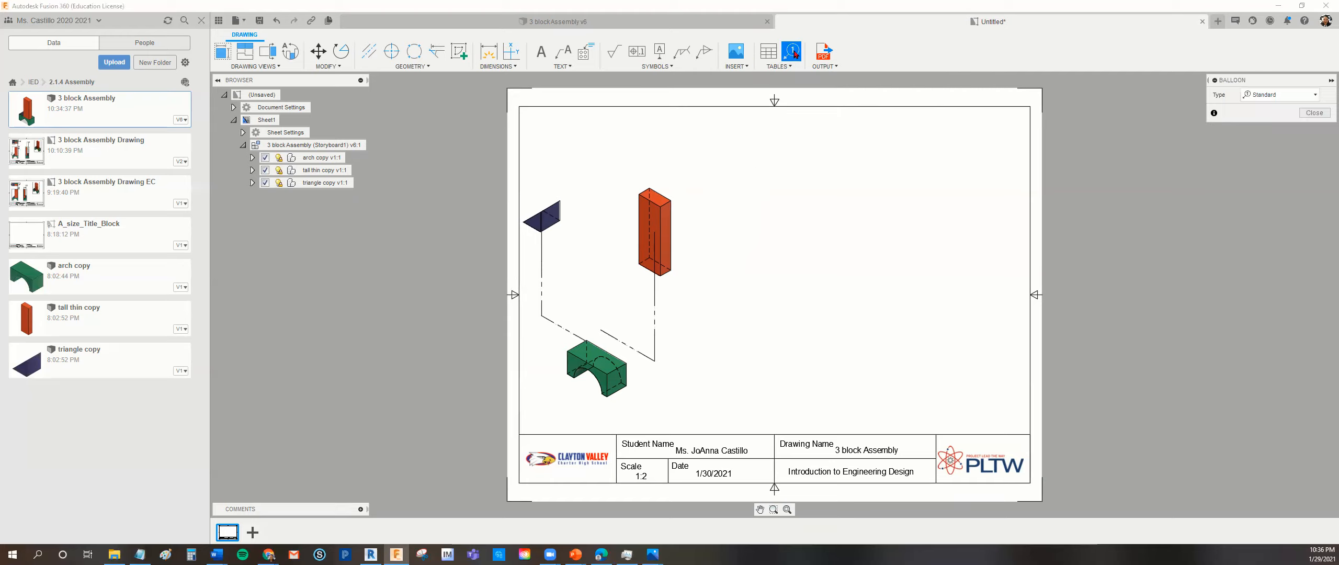
click(673, 215)
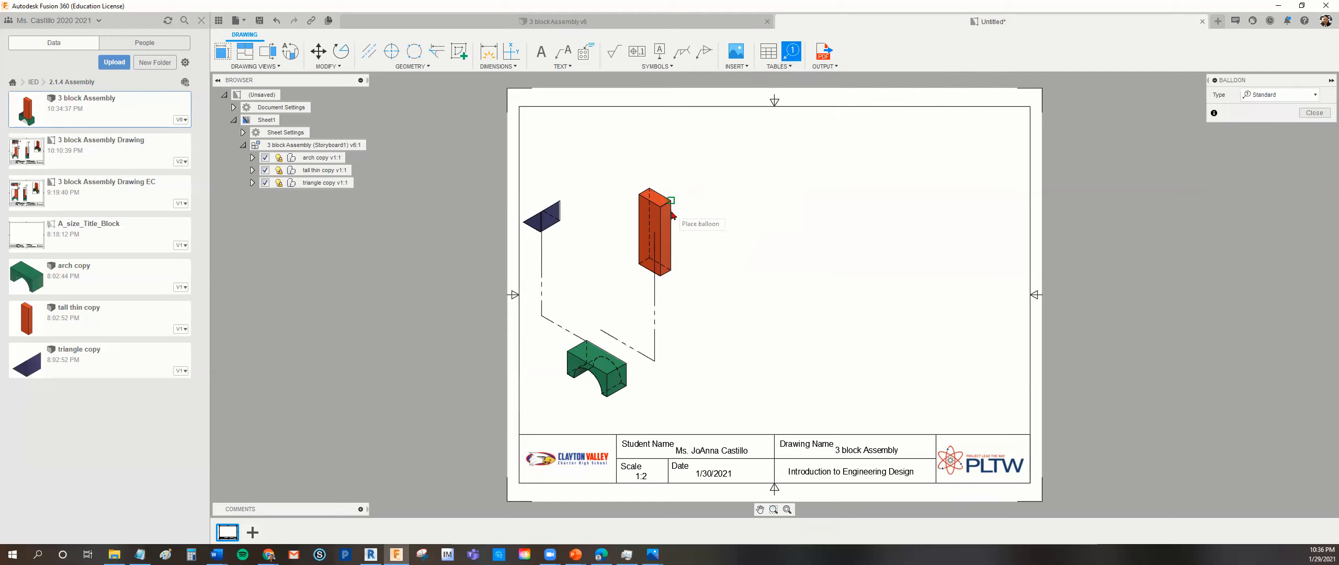
click(730, 161)
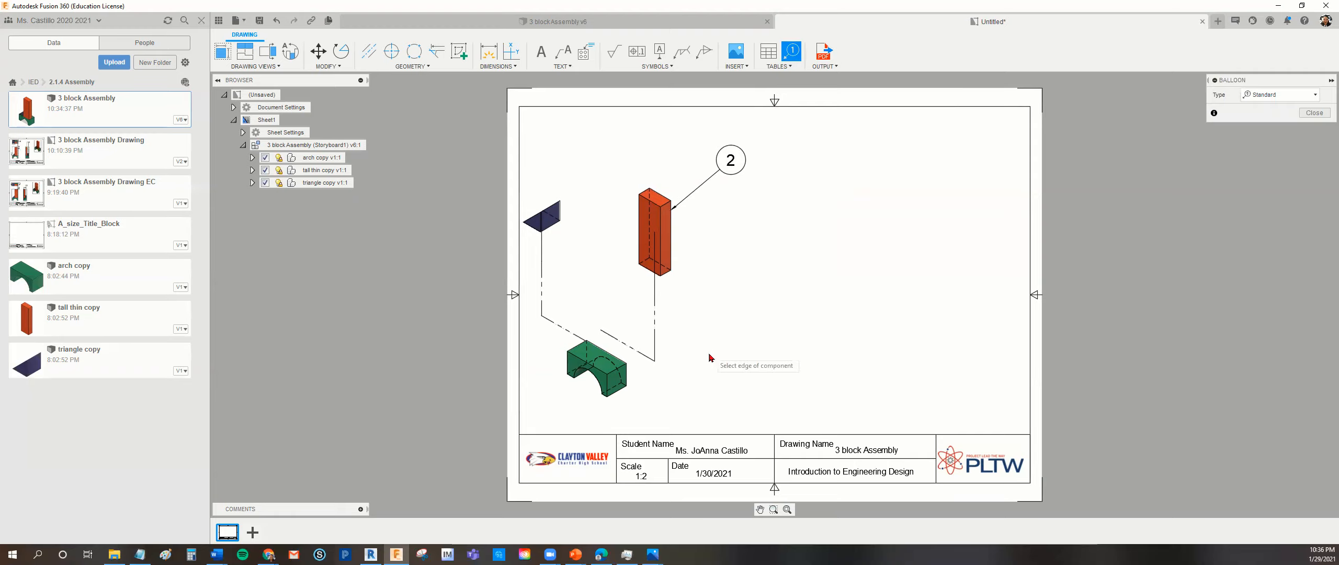
click(610, 377)
click(668, 409)
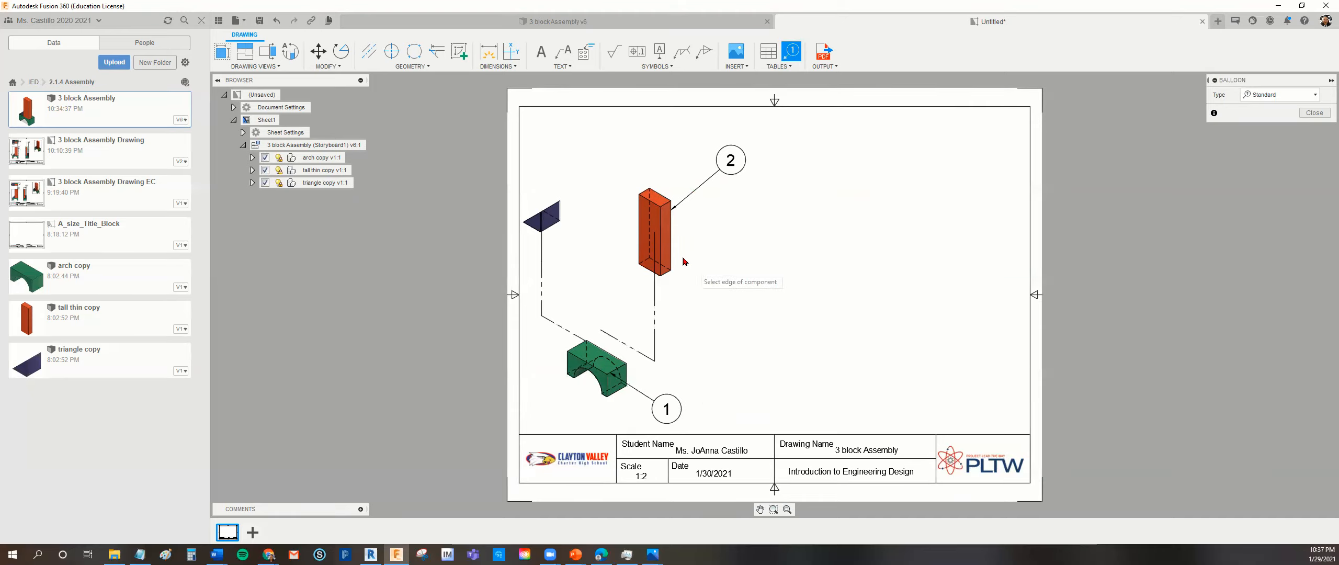
click(556, 209)
click(602, 148)
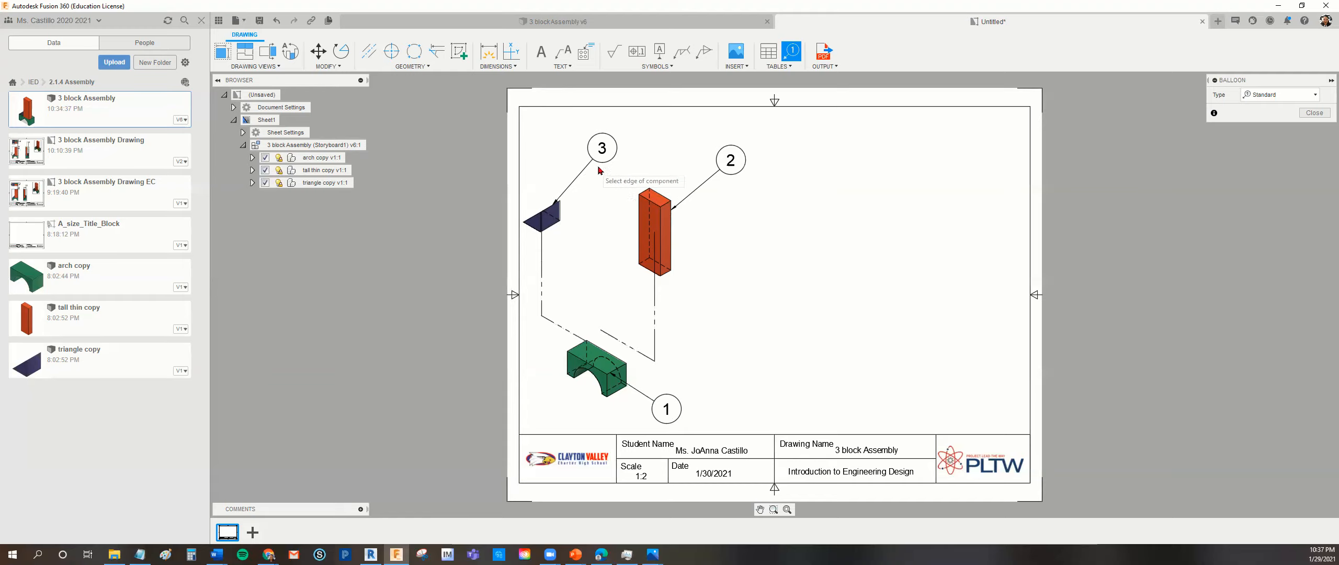
Insert a parts list directly above the title block against the right border, and move the exploded view up and slightly right.
click(788, 68)
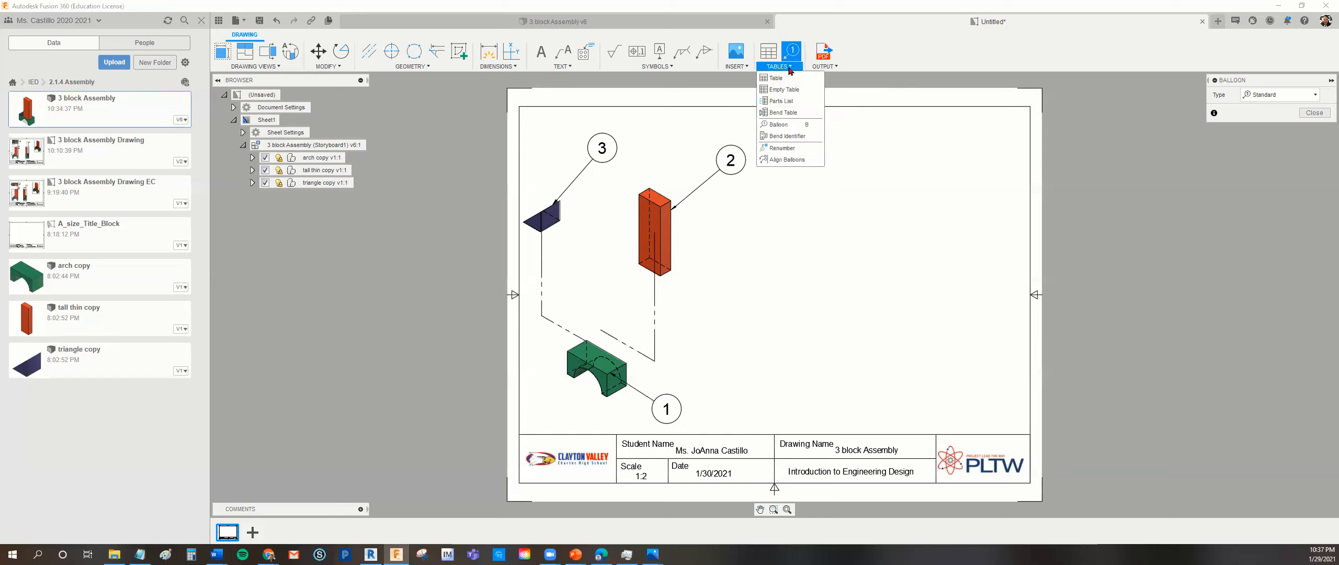
click(785, 101)
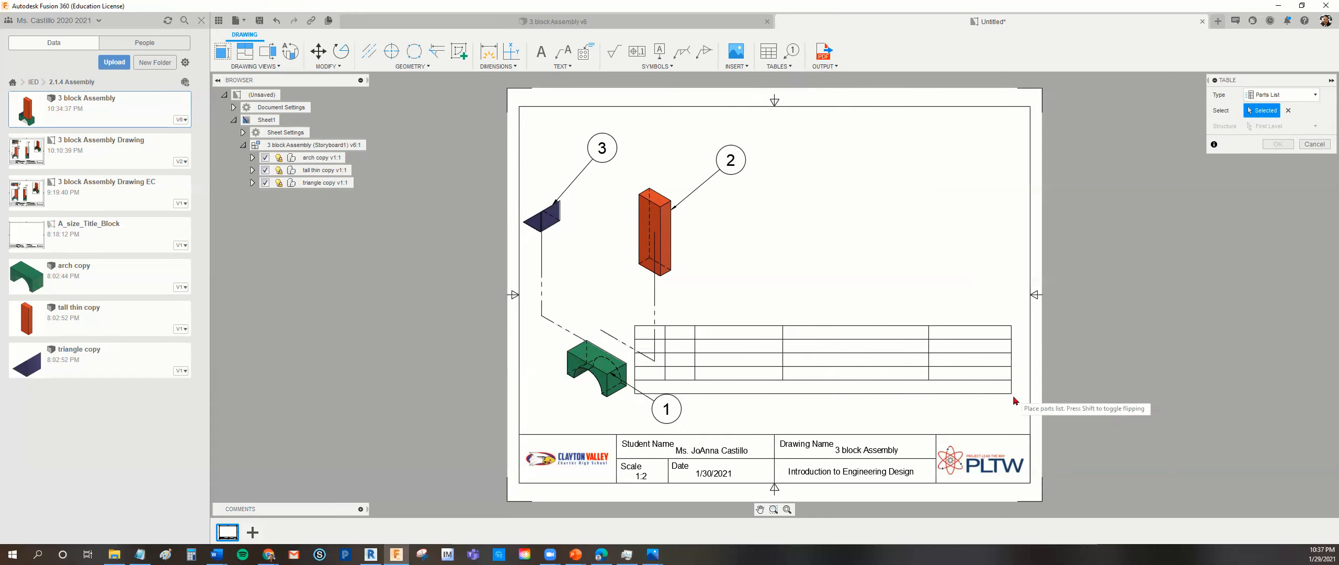
click(1030, 438)
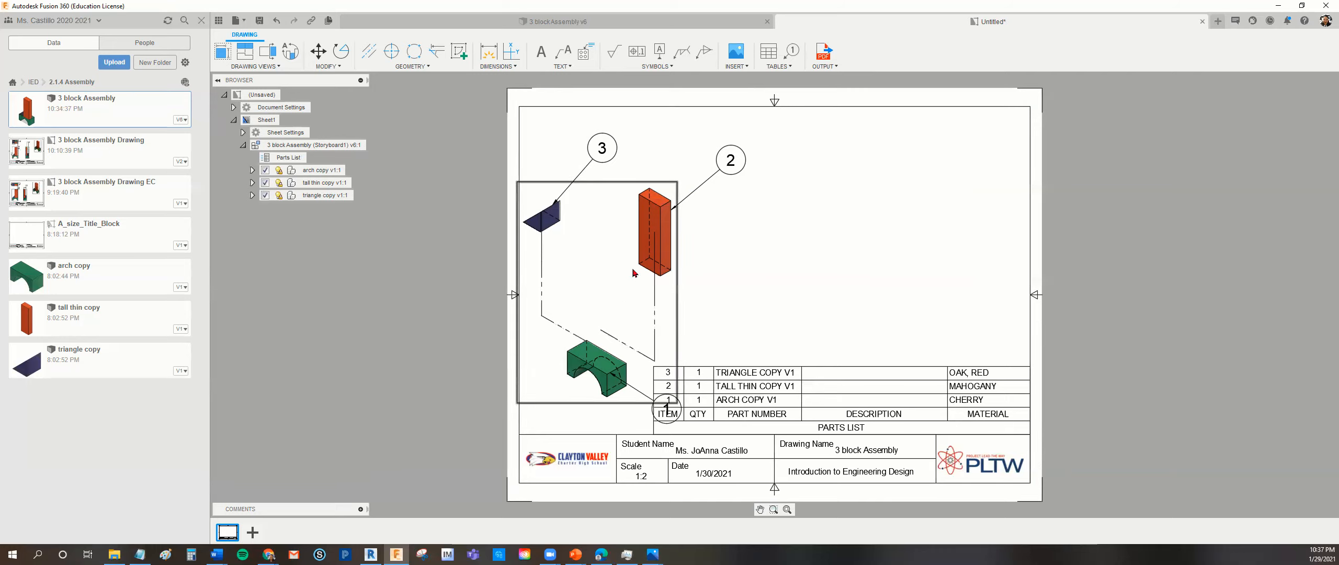
drag(601, 302, 613, 253)
click(617, 250)
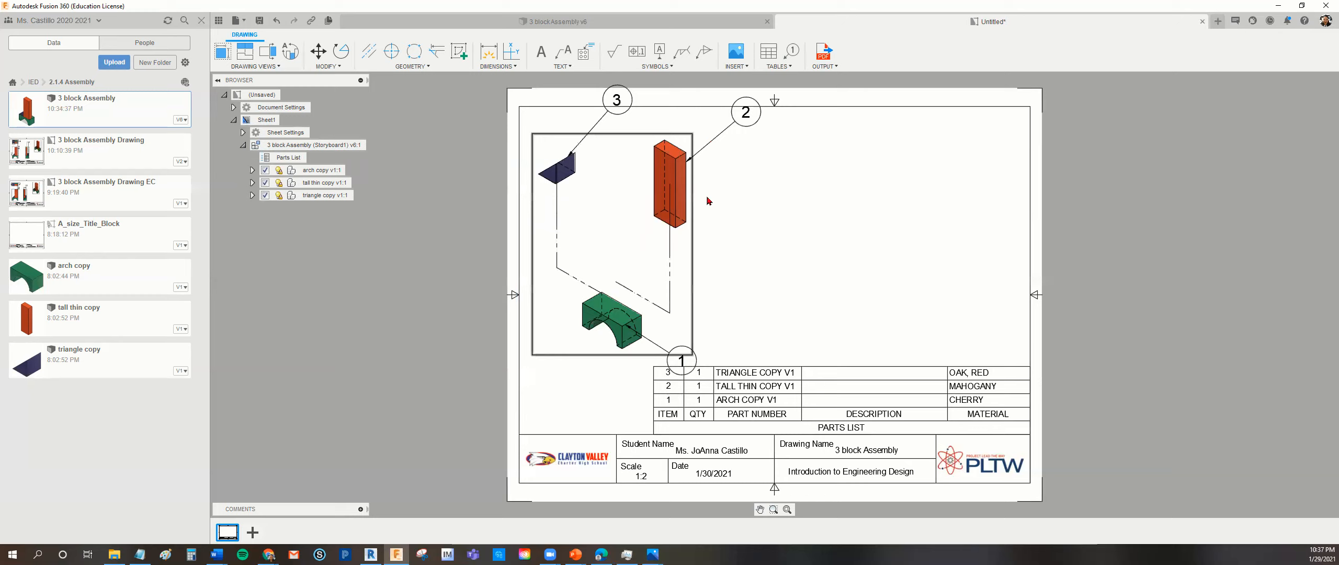
Try to move the arch's balloon clear of the parts list, and undo the resulting move of the view.
click(696, 360)
key(Escape)
click(699, 355)
click(682, 358)
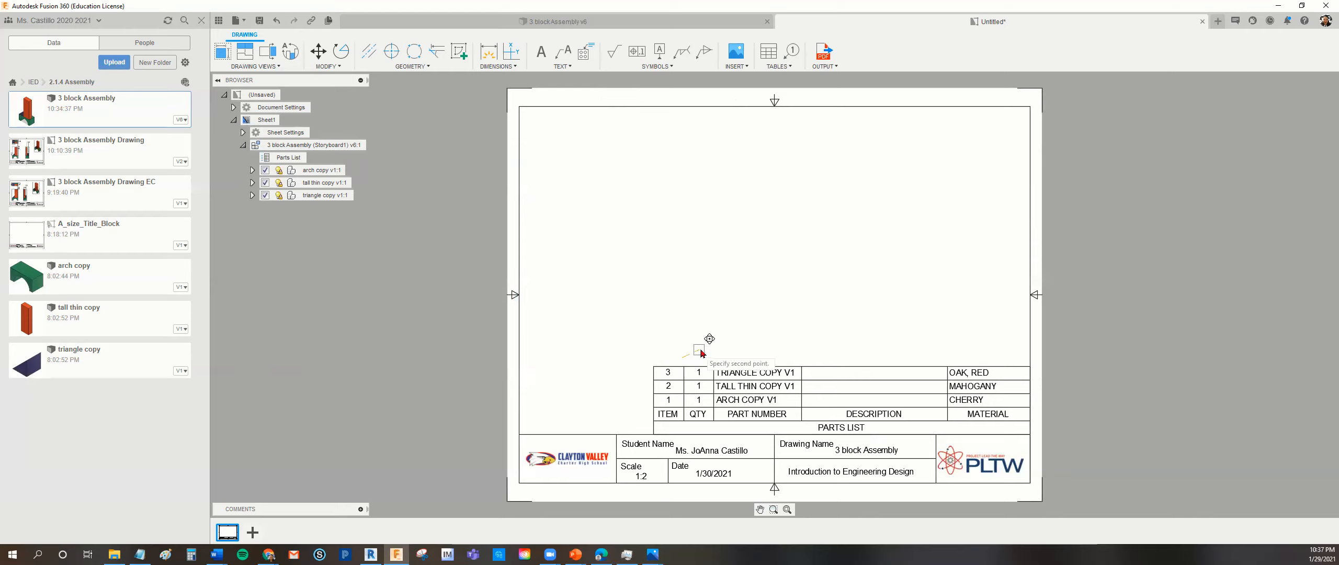
click(697, 353)
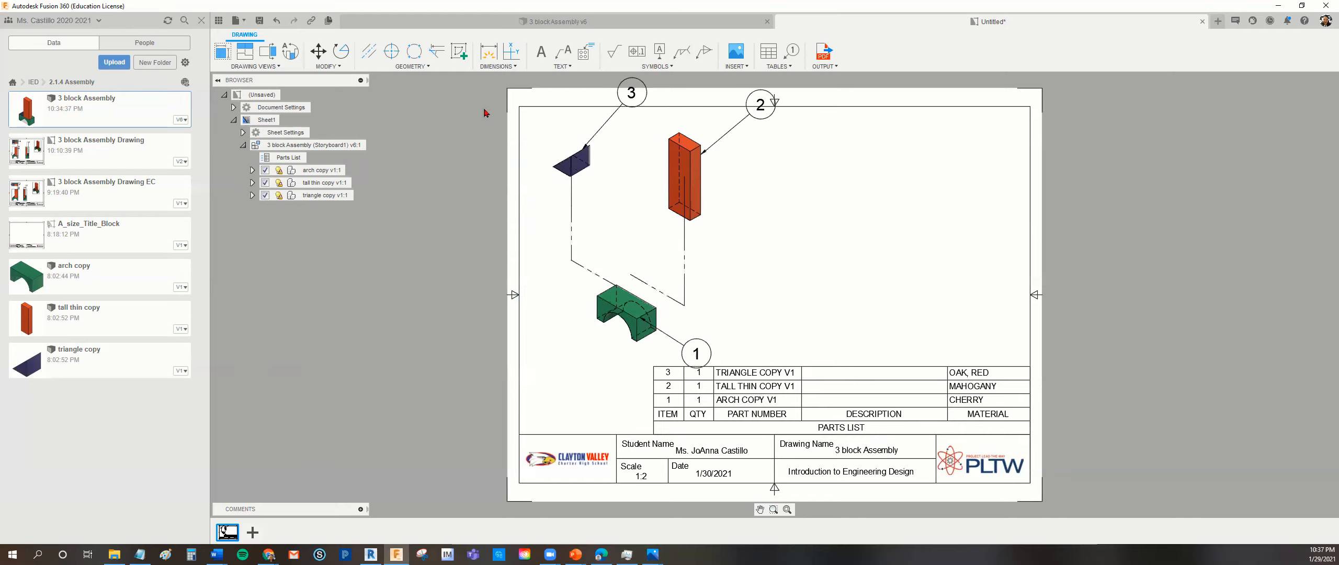
click(274, 24)
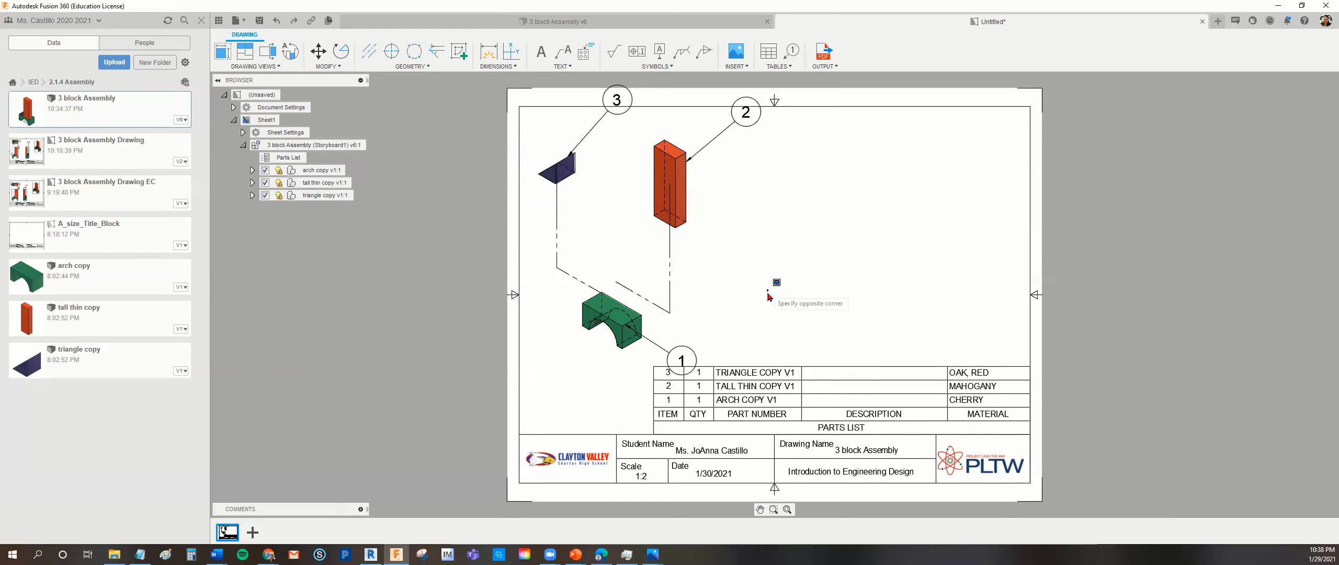
Move the arch's balloon clear of the parts list, and lower the triangle's and tall block's balloons inside the sheet border.
click(687, 364)
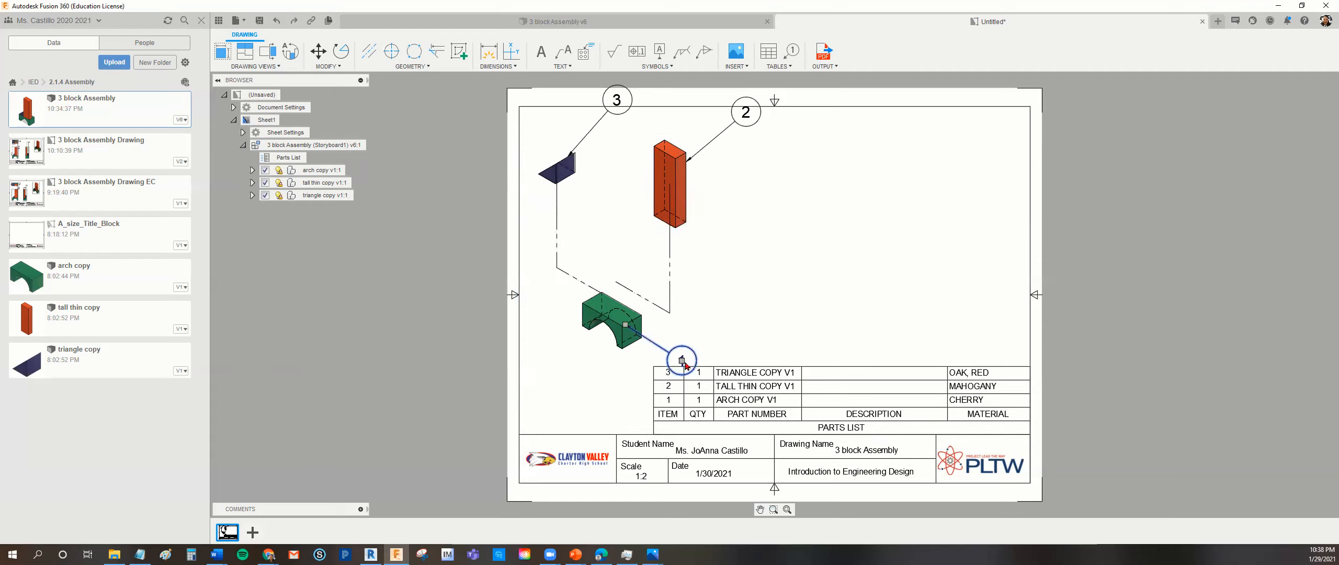
drag(681, 364, 709, 334)
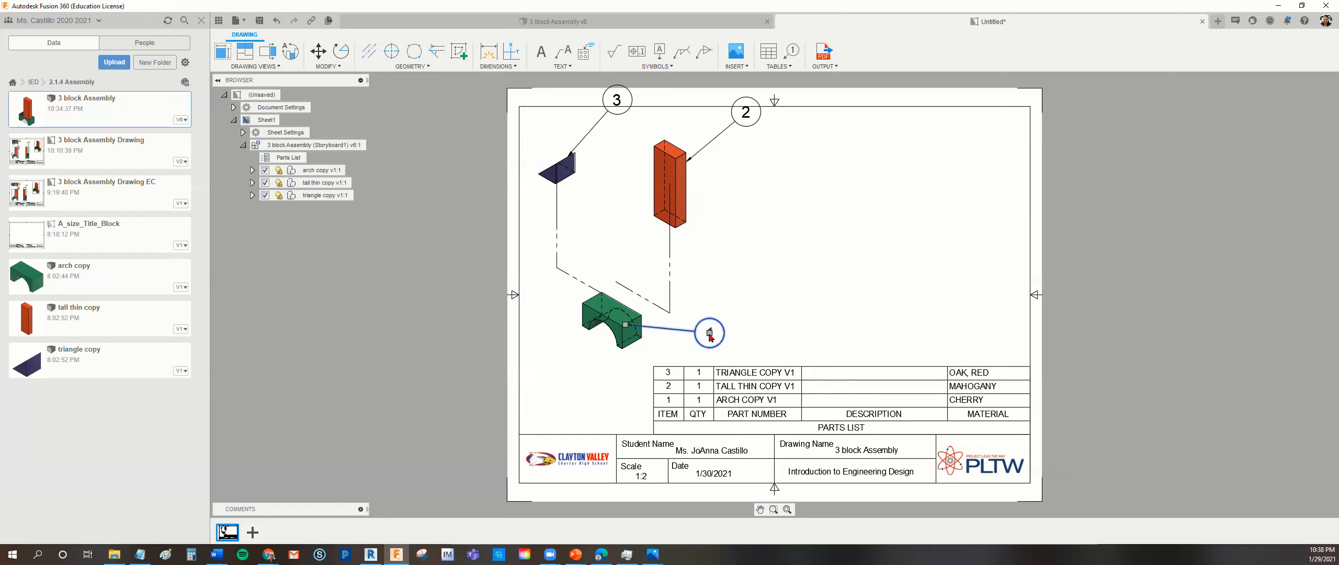
click(754, 323)
click(627, 109)
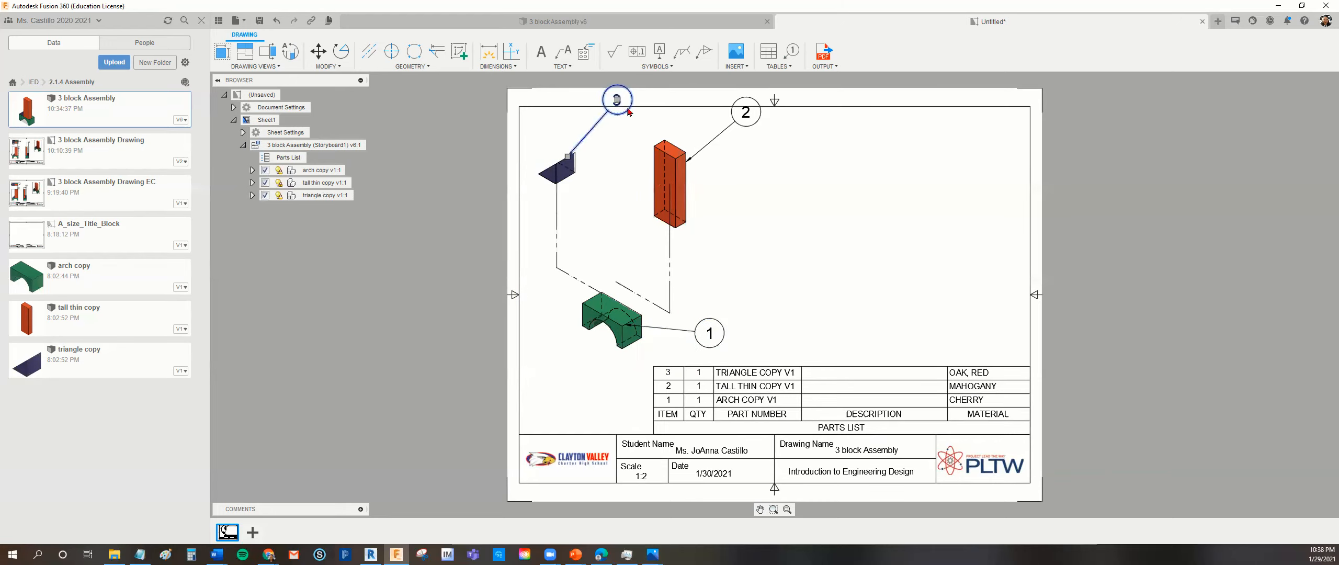
drag(620, 104, 630, 135)
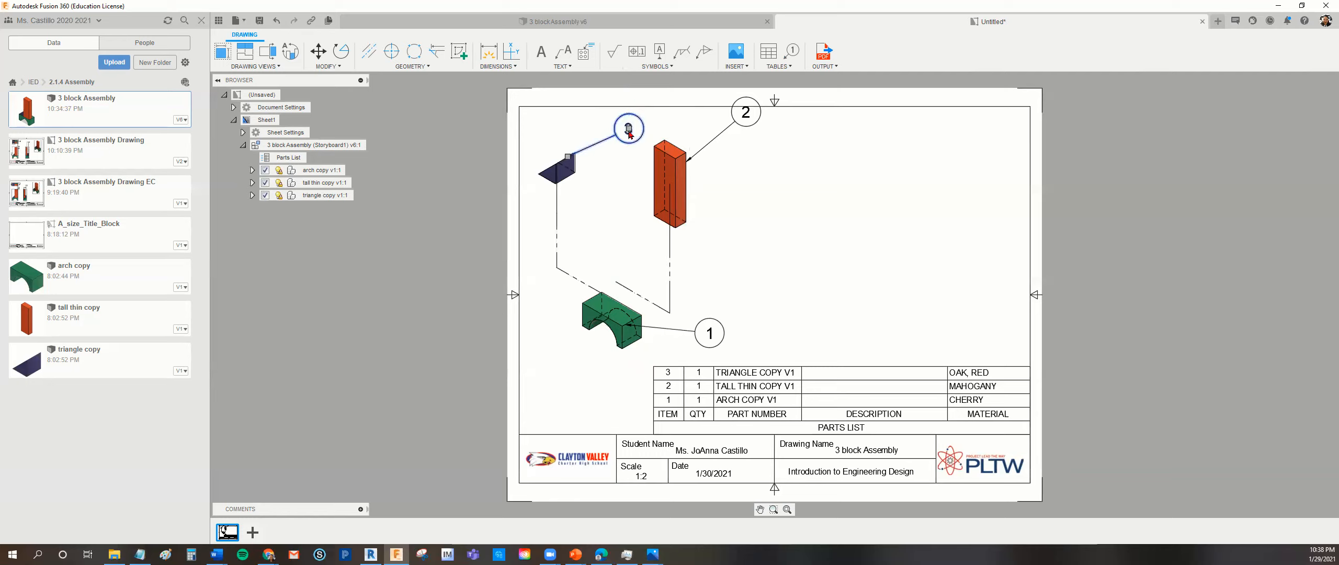
click(755, 125)
drag(747, 116, 778, 154)
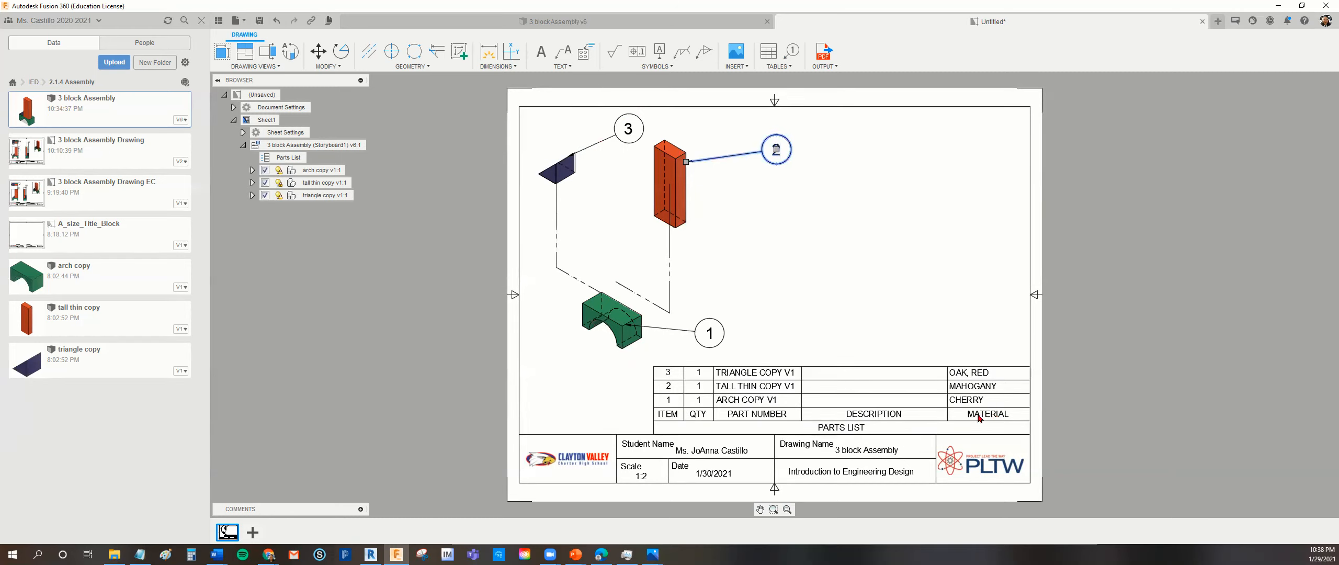
Switch to the 3 block Assembly file and change it from the Animation to the Design workspace.
click(669, 23)
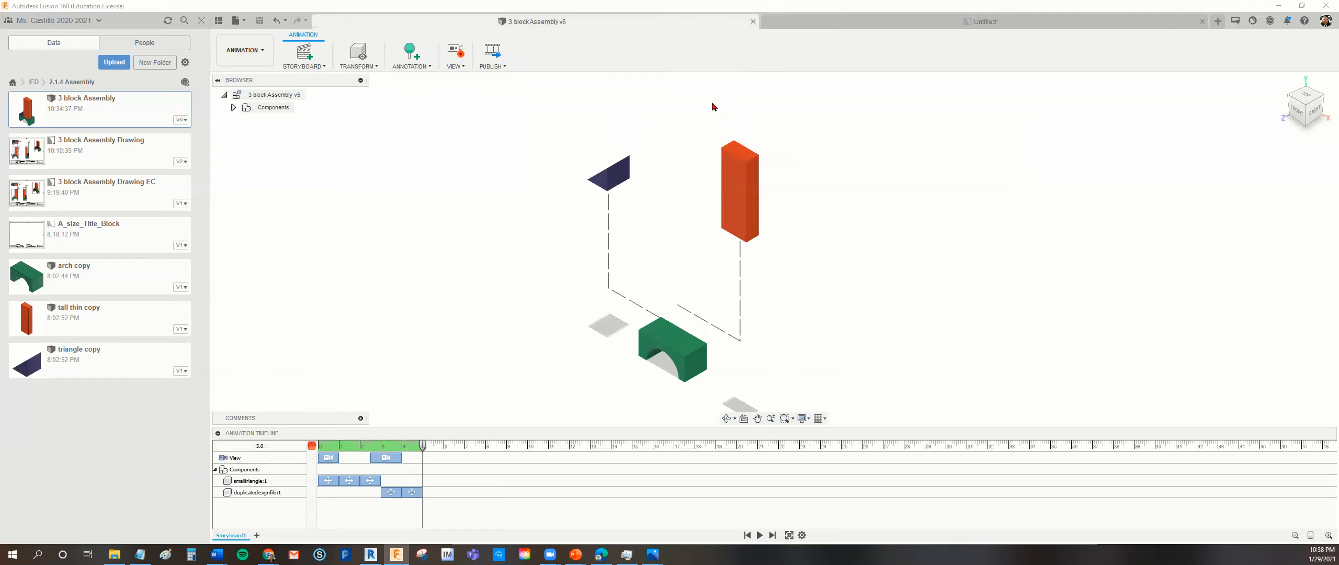
click(264, 56)
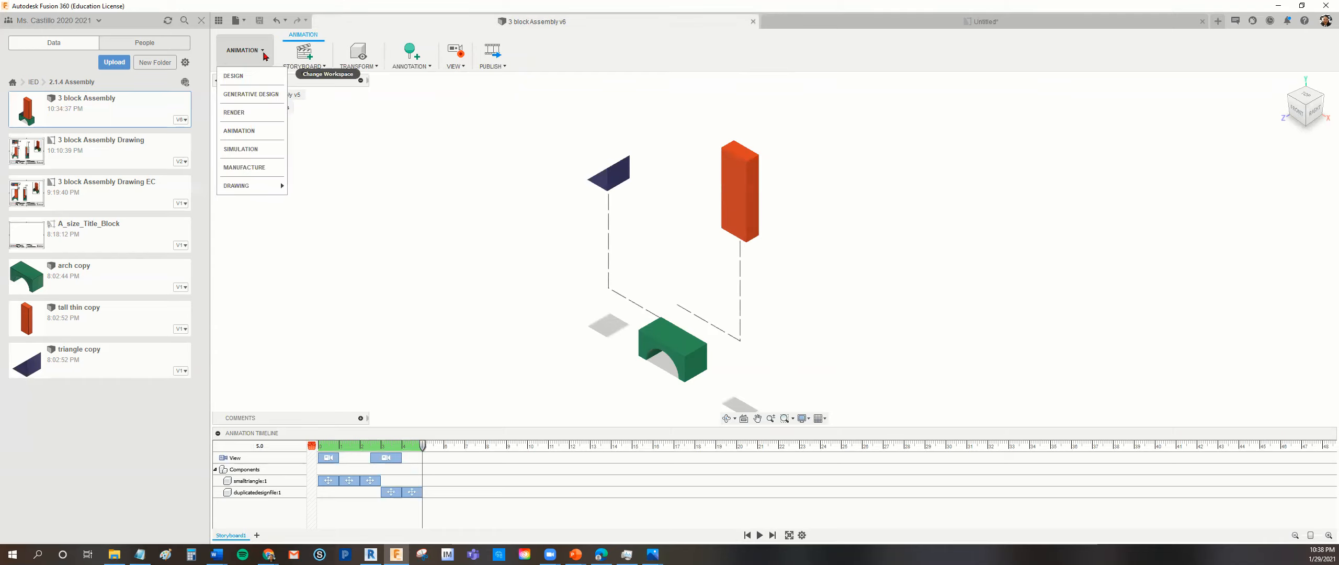
click(248, 78)
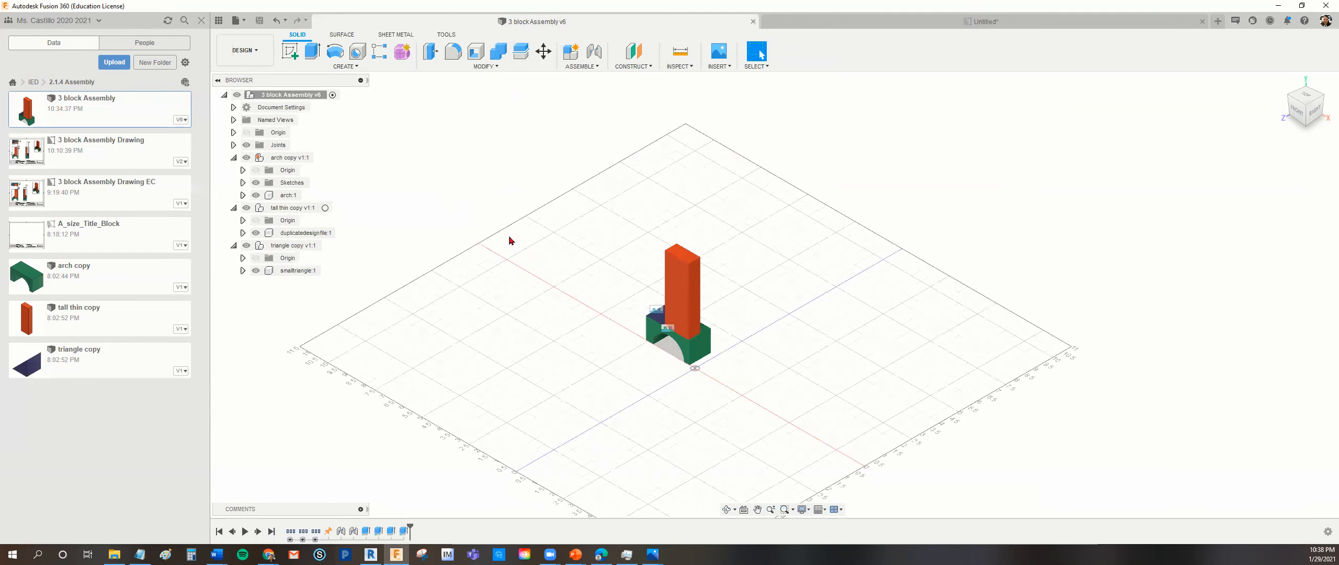
scroll(607, 310, up, 3)
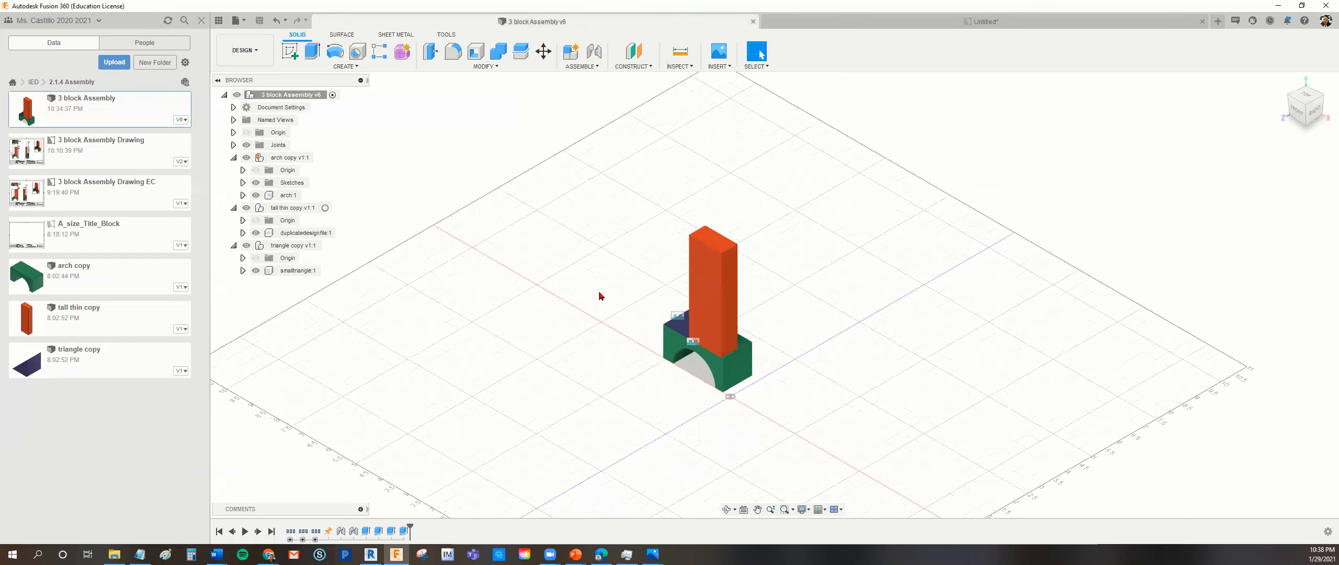
click(681, 331)
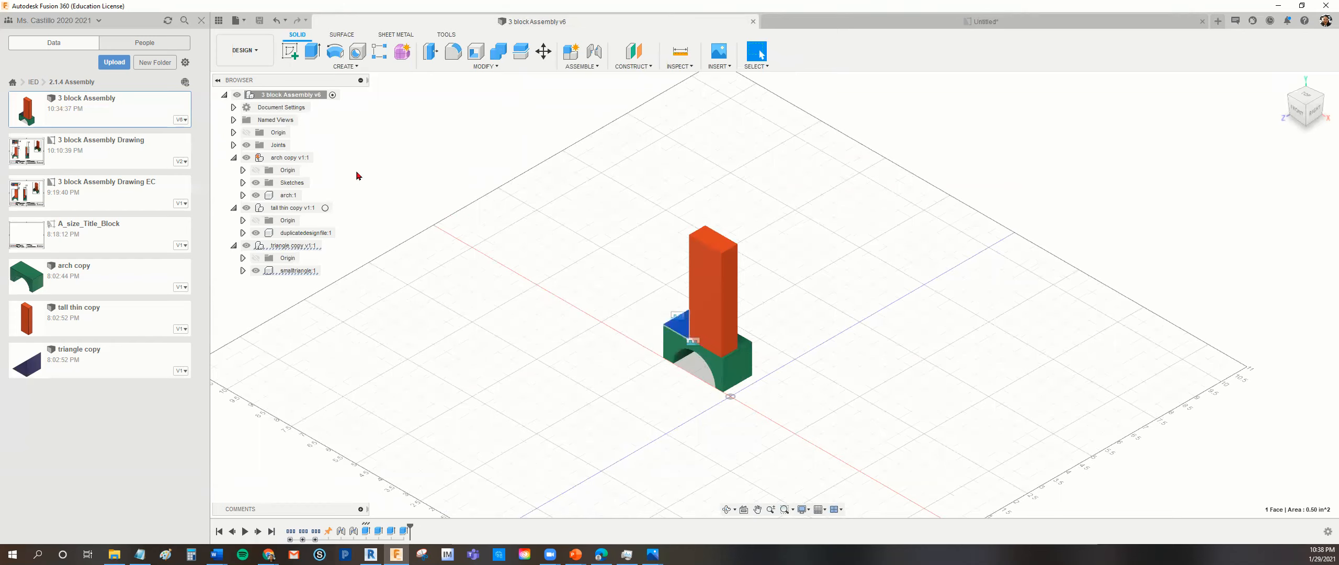
Apply the Walnut physical material from the Fusion 360 Material Library to the arch copy component.
click(291, 157)
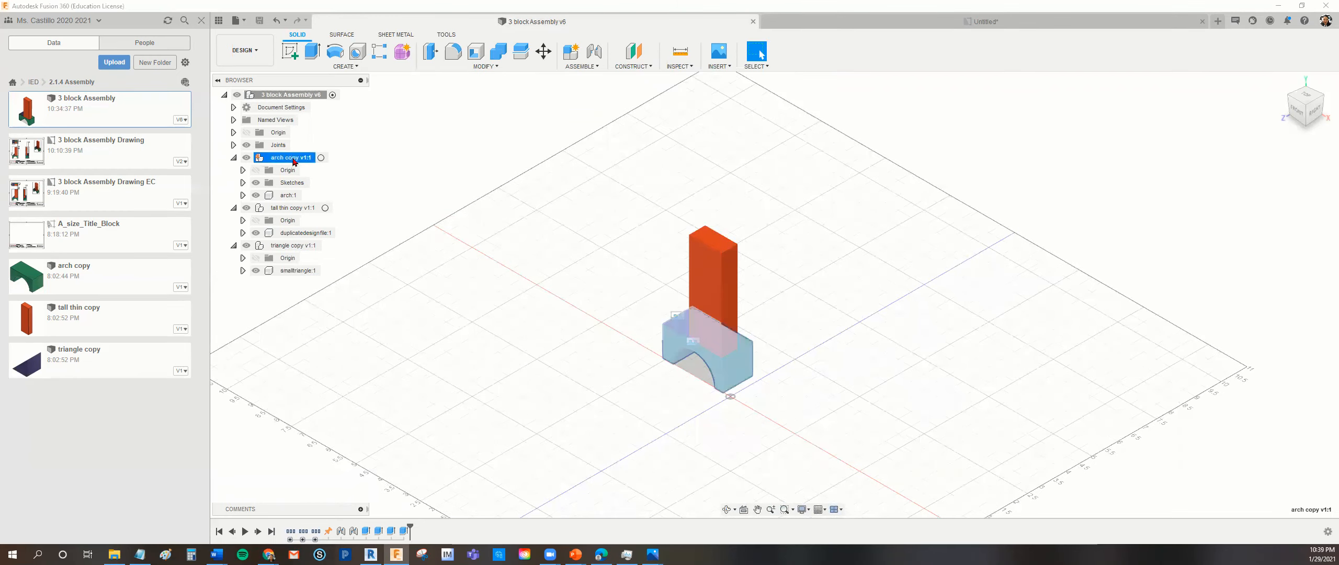
right_click(294, 161)
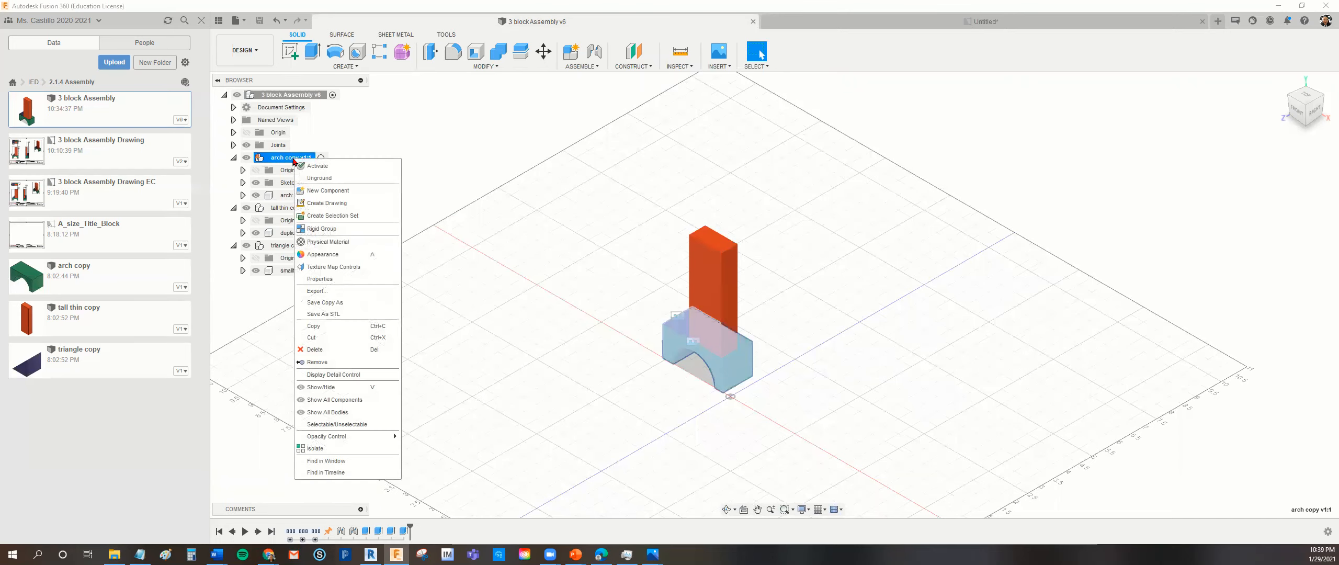
click(320, 243)
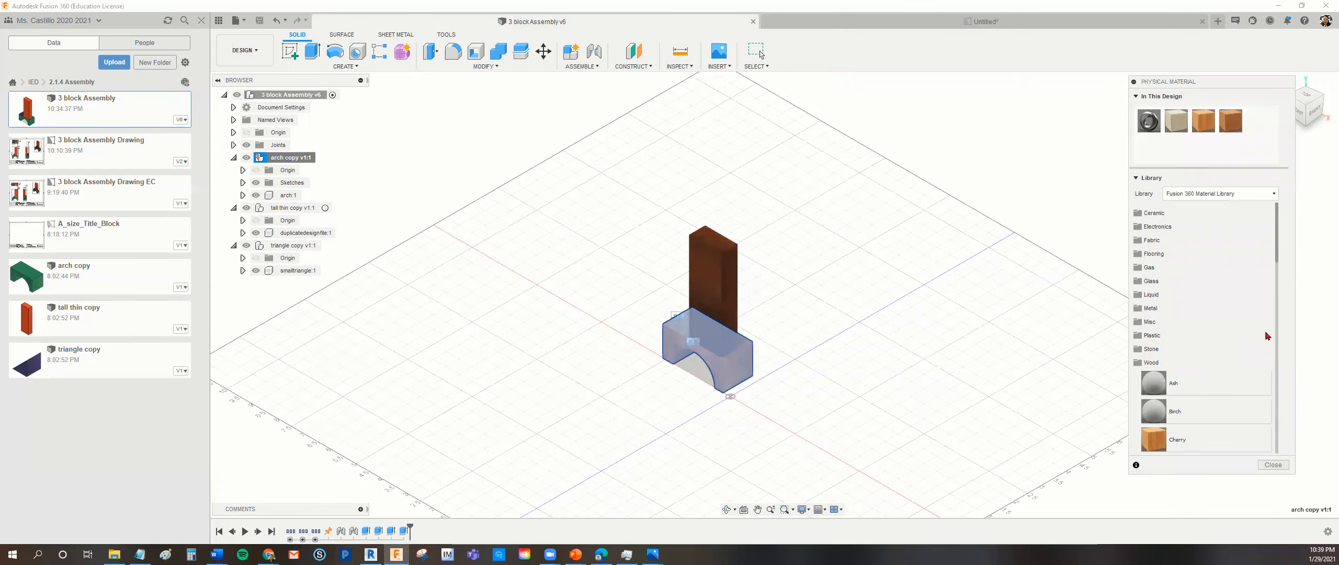
drag(1277, 254, 1279, 456)
drag(1156, 357, 722, 359)
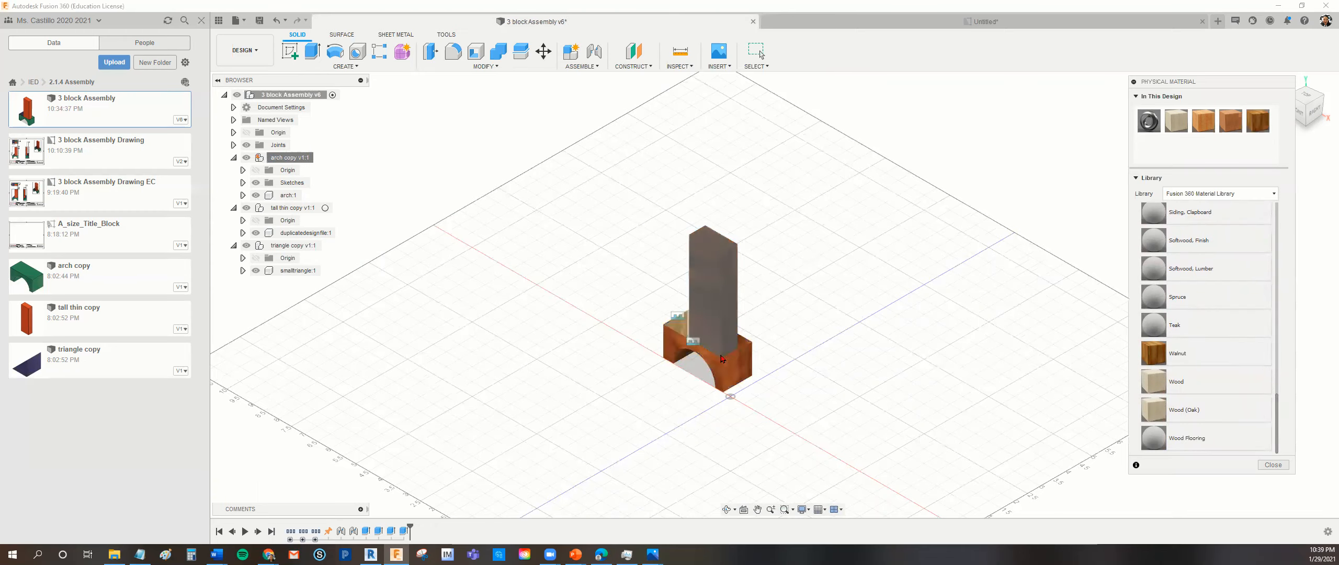
click(295, 209)
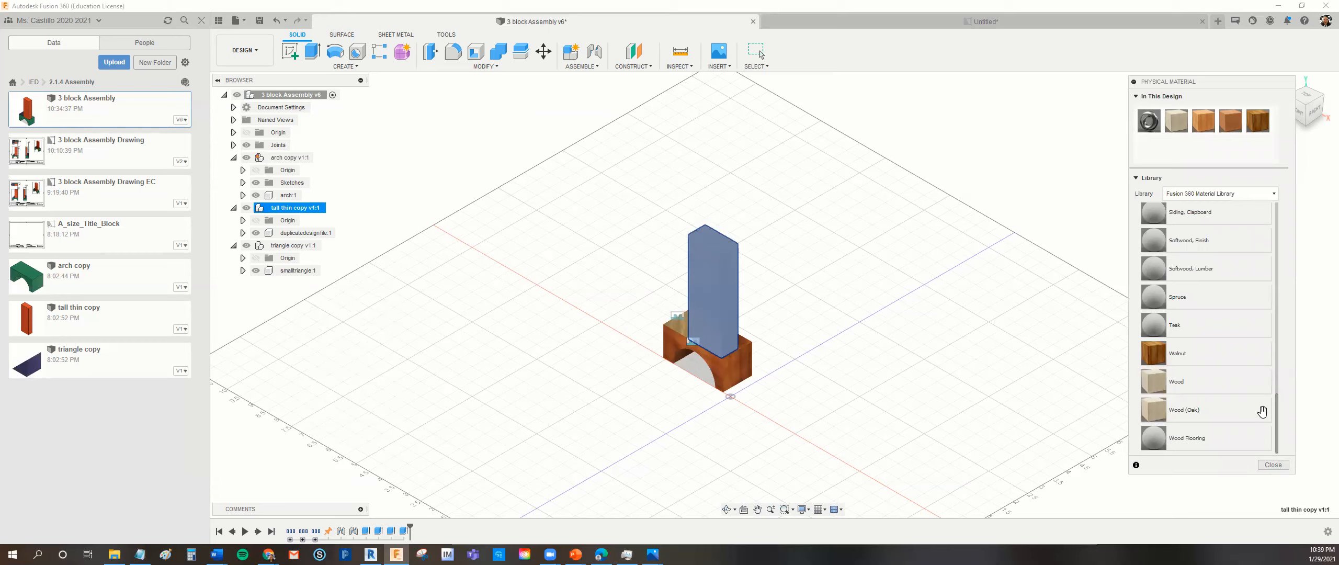
click(1273, 465)
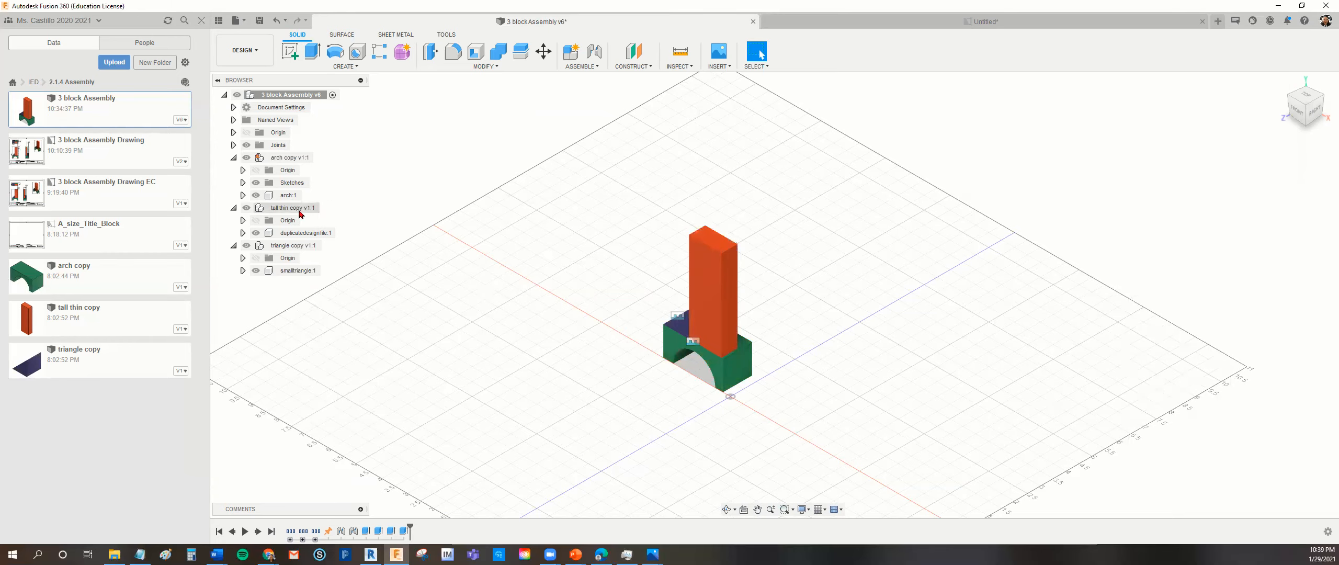
Apply the Pine, Southern physical material from the Fusion 360 Material Library to the tall thin copy component.
click(298, 208)
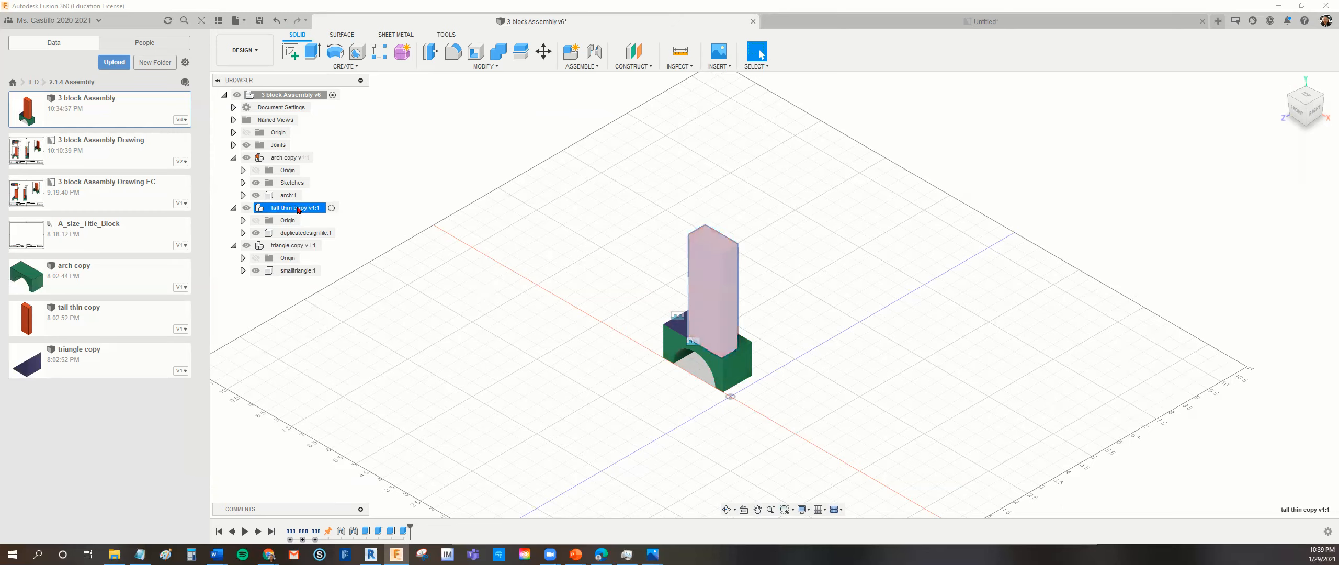
right_click(299, 210)
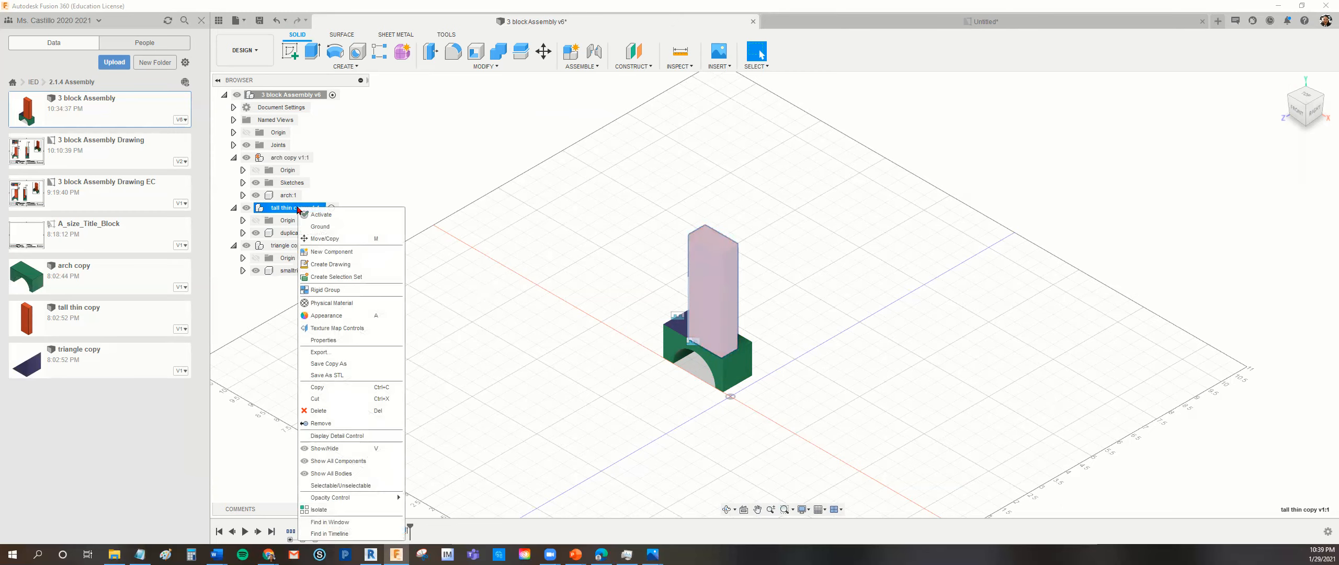
click(340, 289)
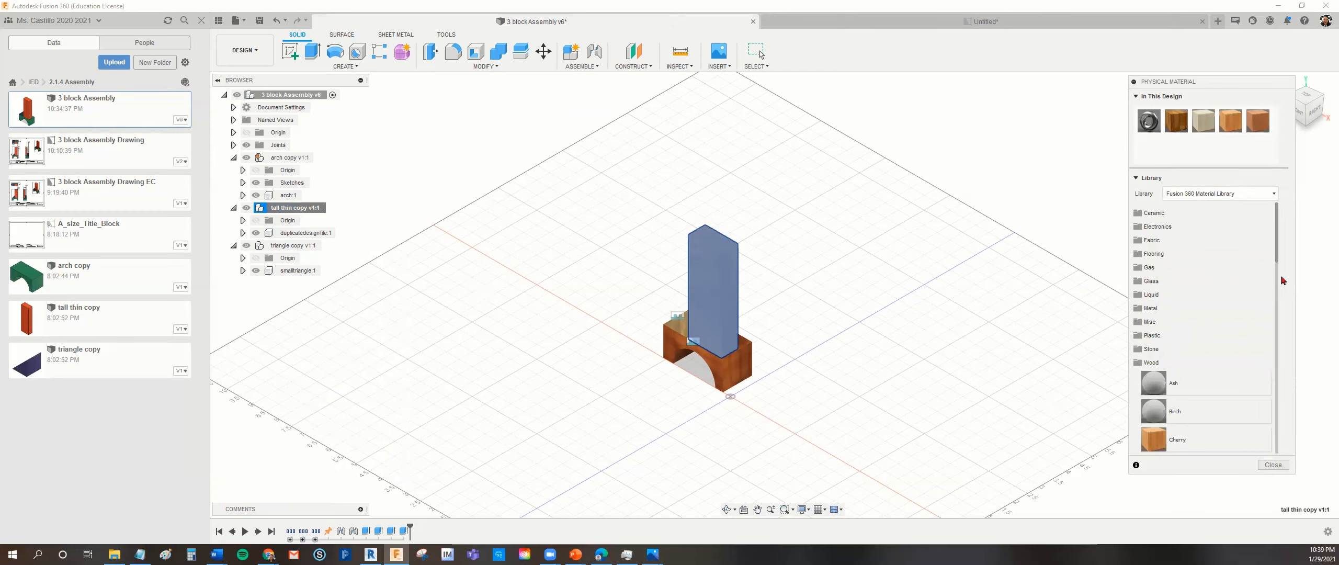
drag(1280, 266, 1280, 387)
drag(1180, 345, 707, 309)
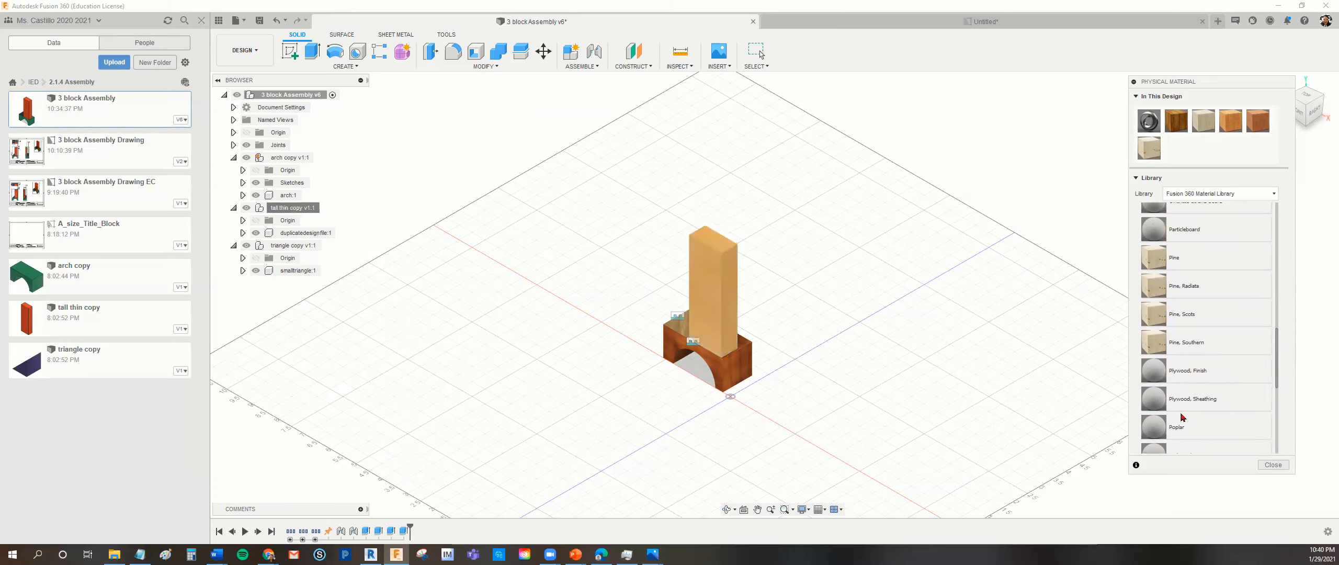
click(1273, 465)
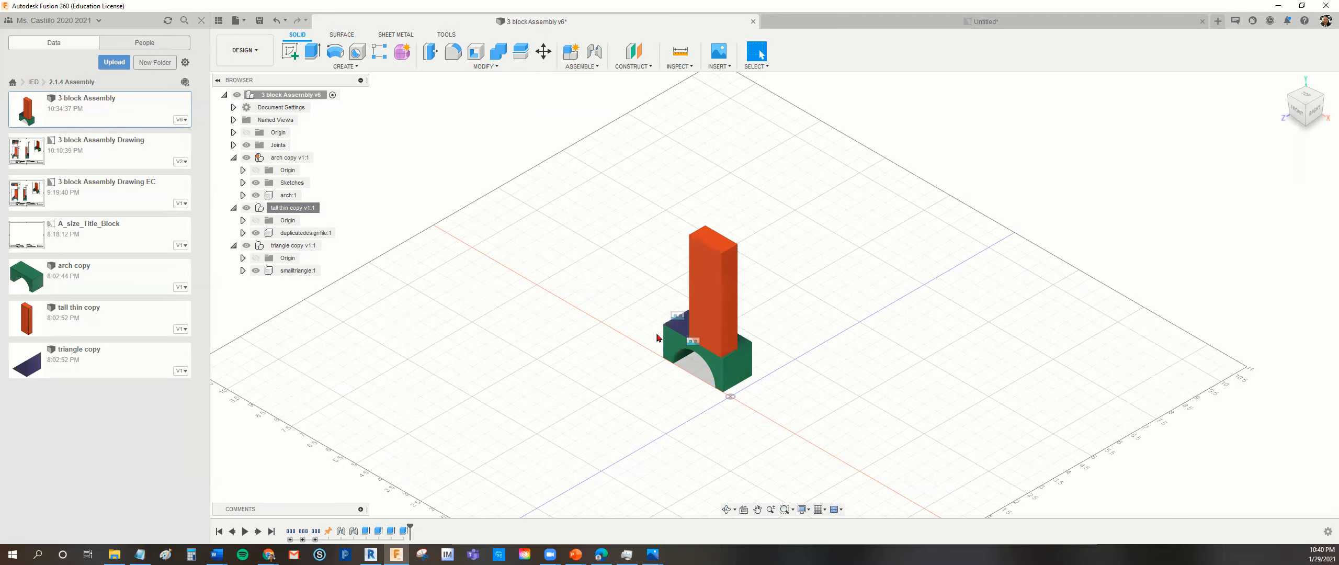
Apply the Cherry physical material from the library's Wood category to the triangle copy component.
click(308, 245)
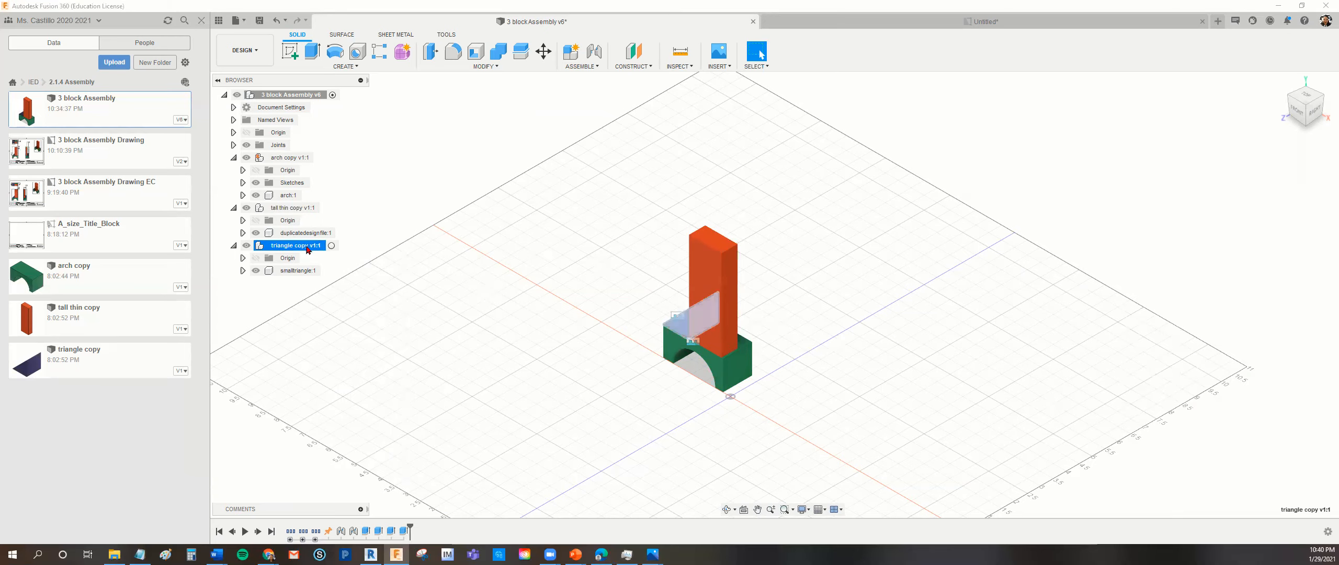
right_click(308, 249)
click(333, 99)
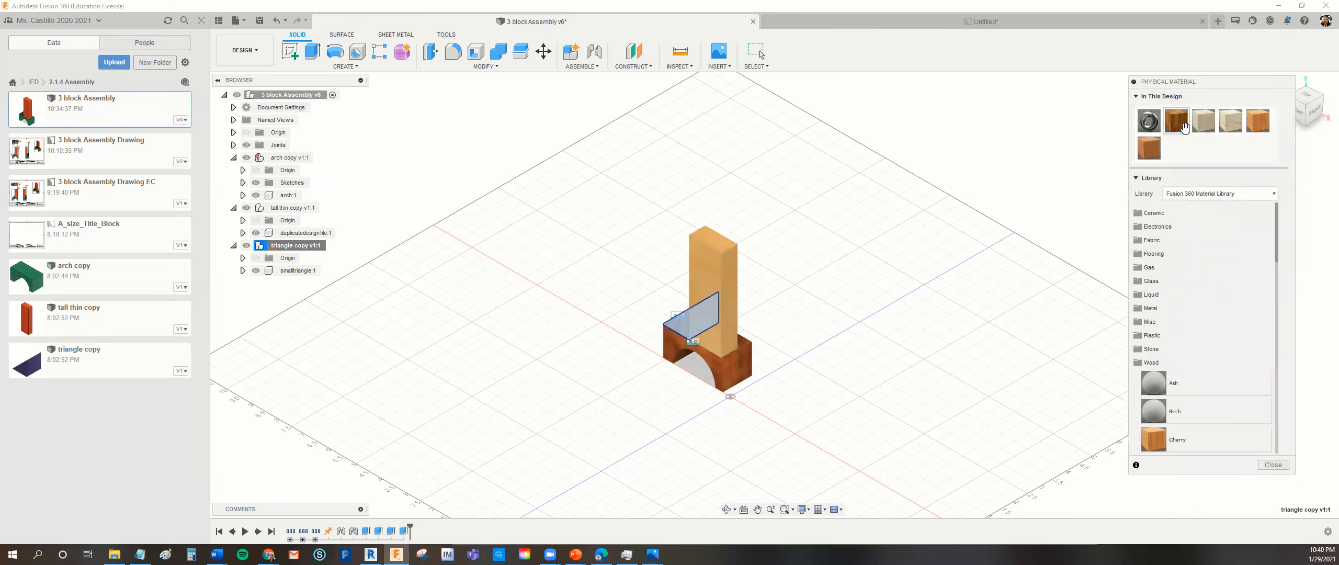
scroll(1258, 339, down, 3)
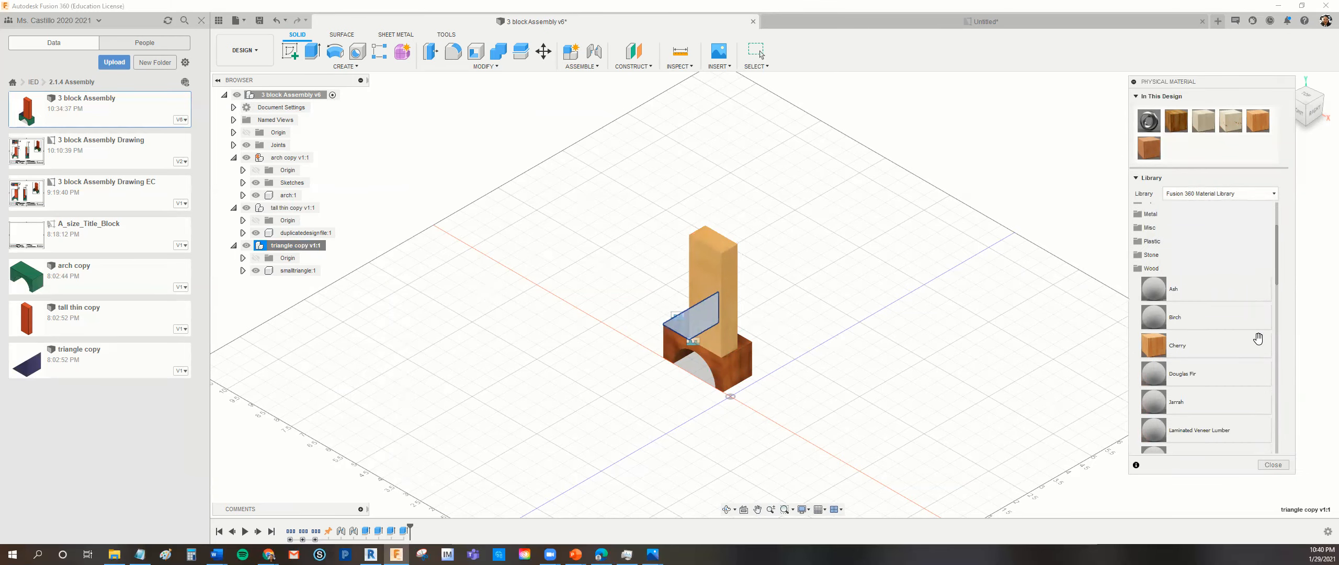
click(1155, 349)
drag(1154, 349, 684, 327)
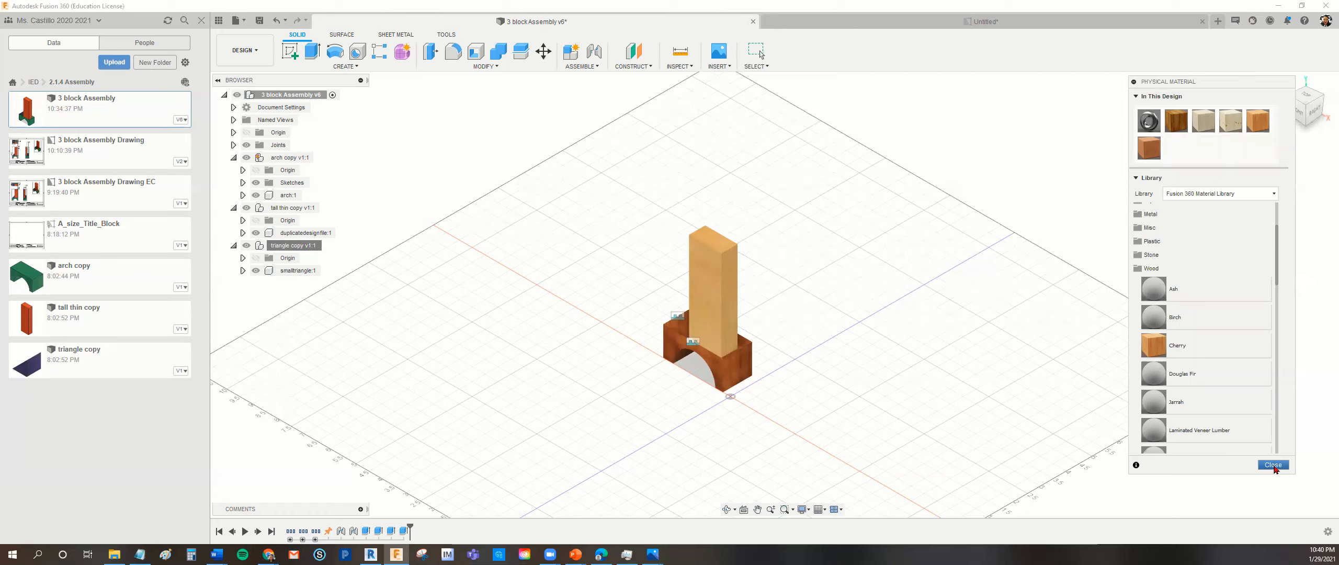
click(1274, 465)
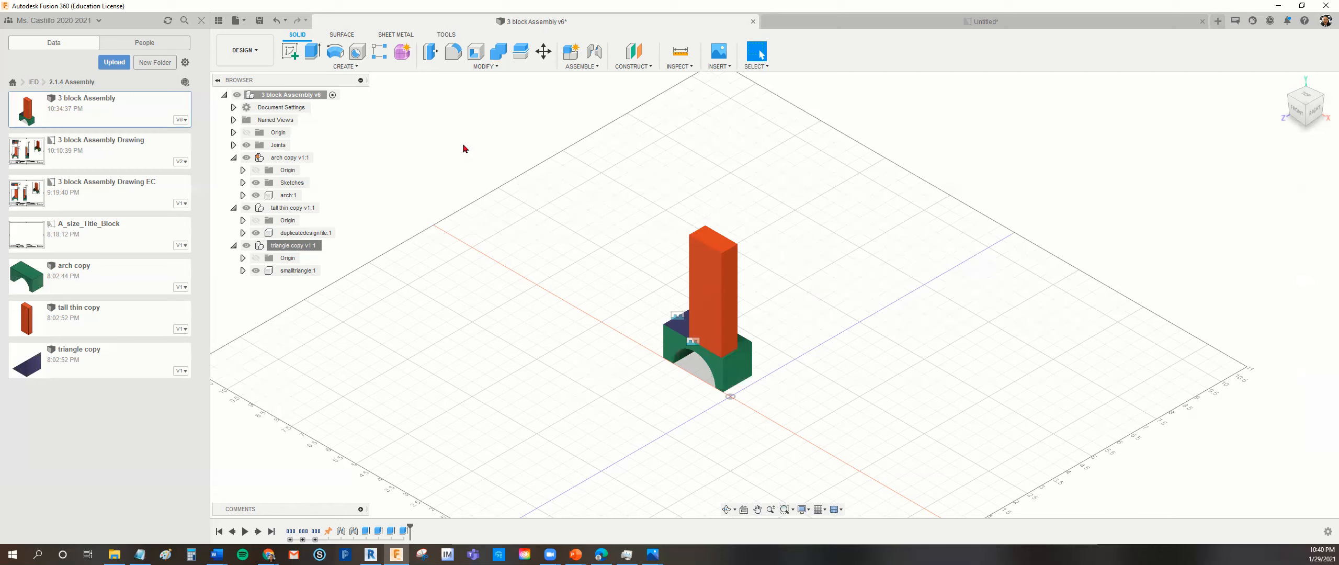
Save a new version of the 3 block Assembly and update the untitled drawing to reference it.
click(259, 20)
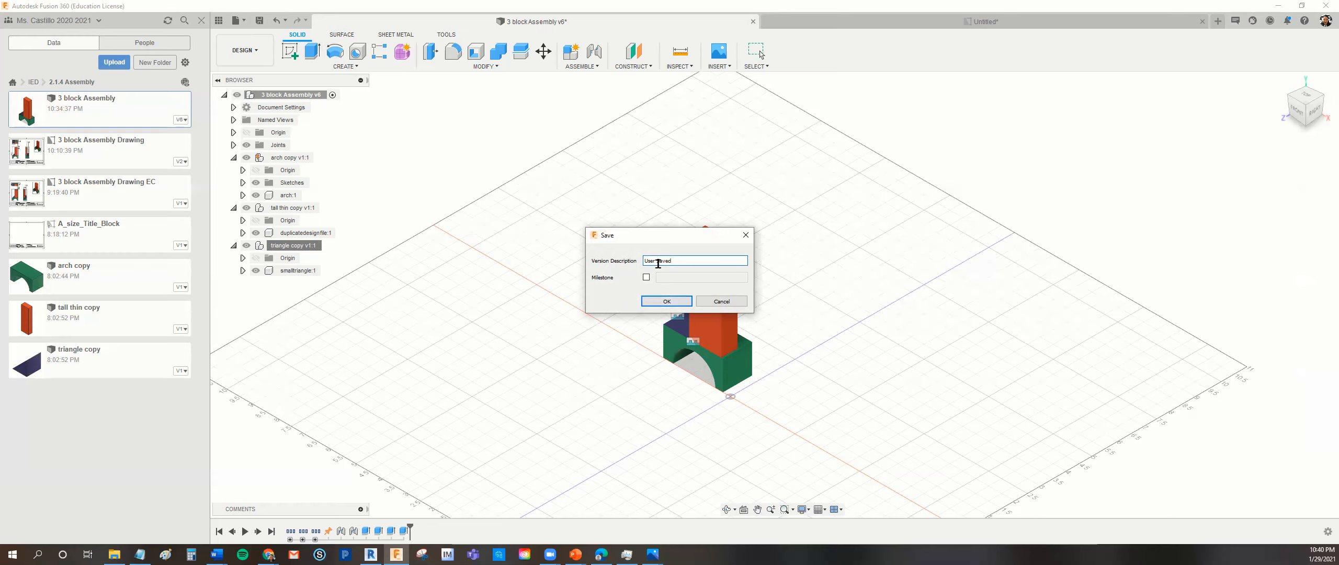
click(660, 303)
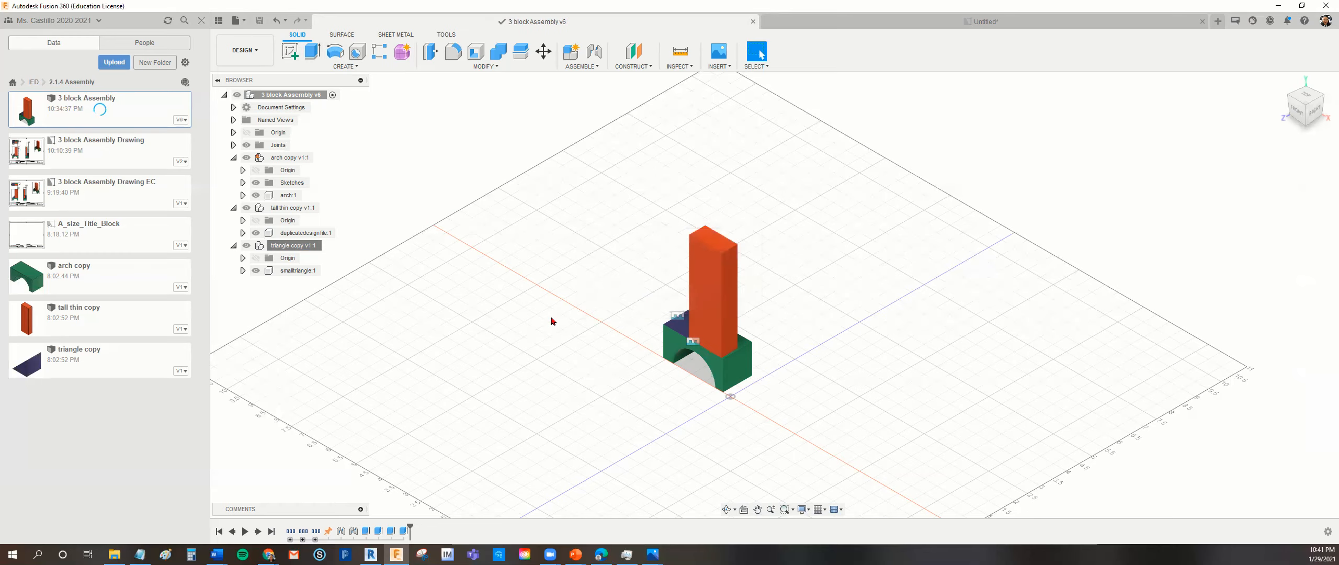
click(1010, 23)
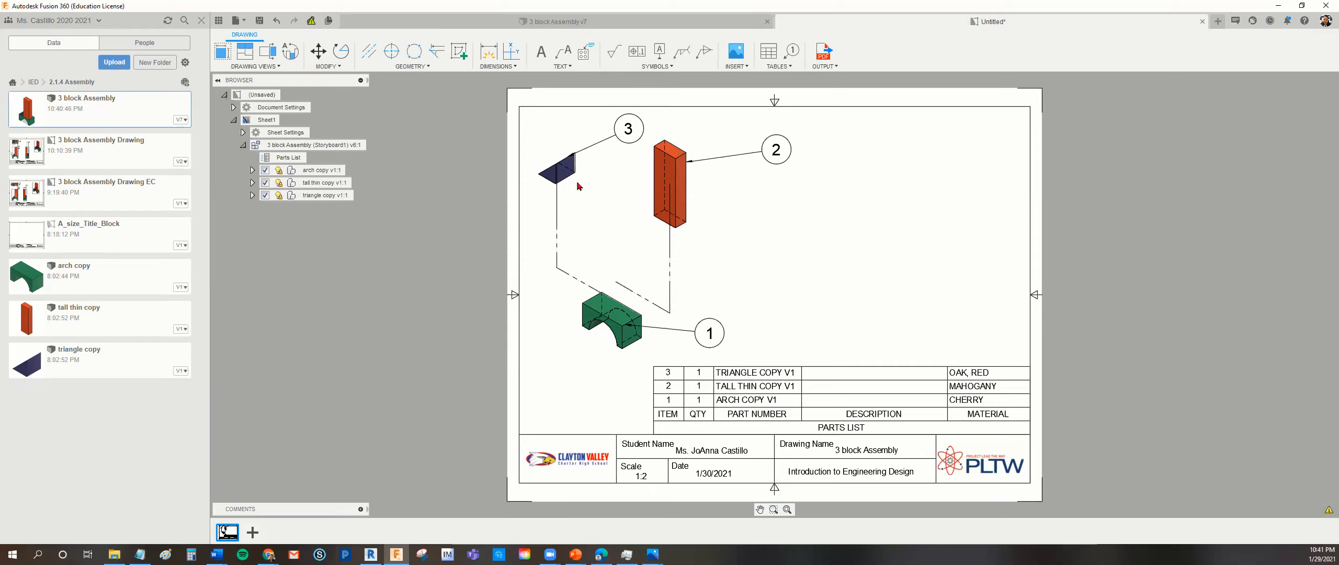
click(311, 22)
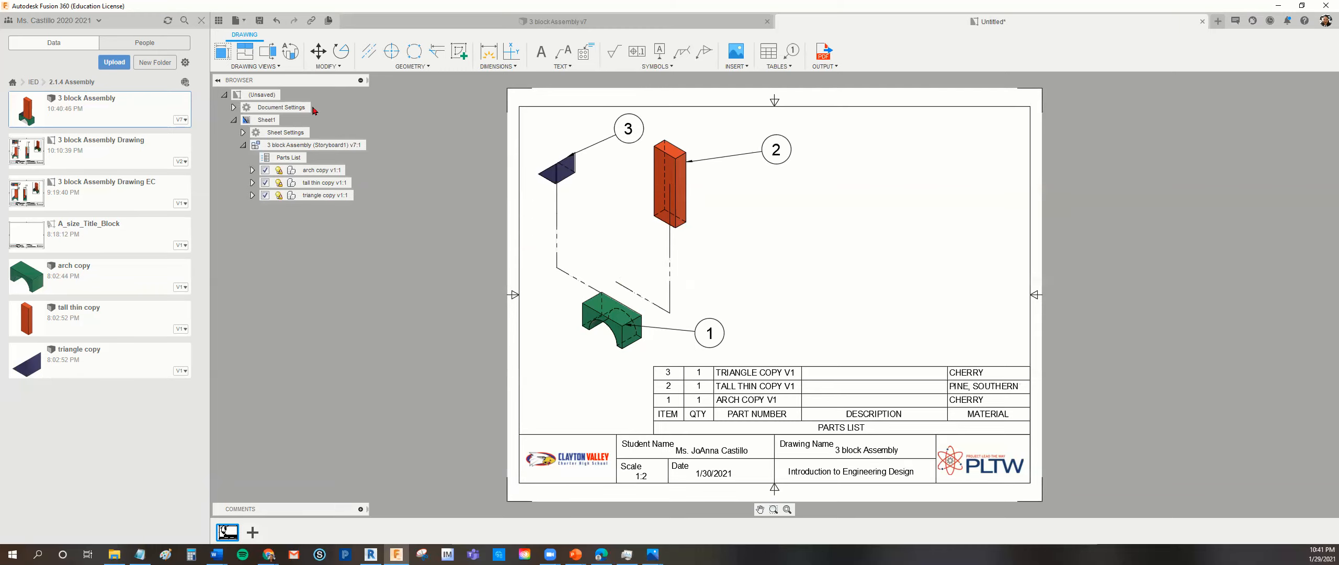
Save the drawing as 3 block Assembly Drawing Exploded in the 2.1.4 Assembly folder.
click(243, 22)
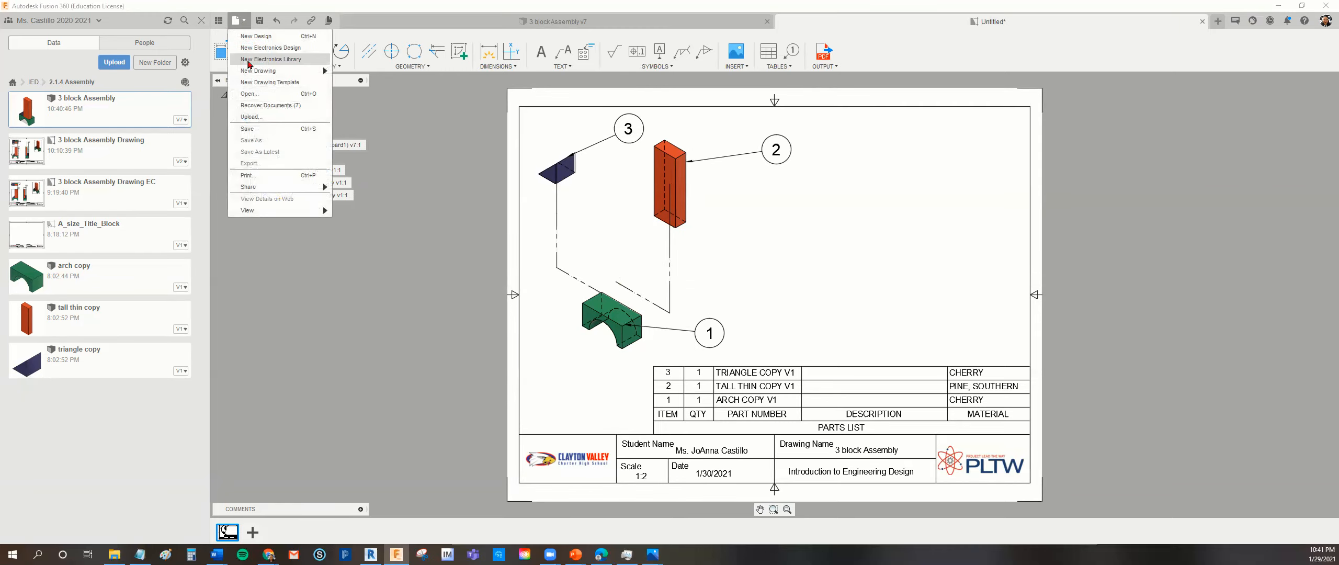
click(251, 131)
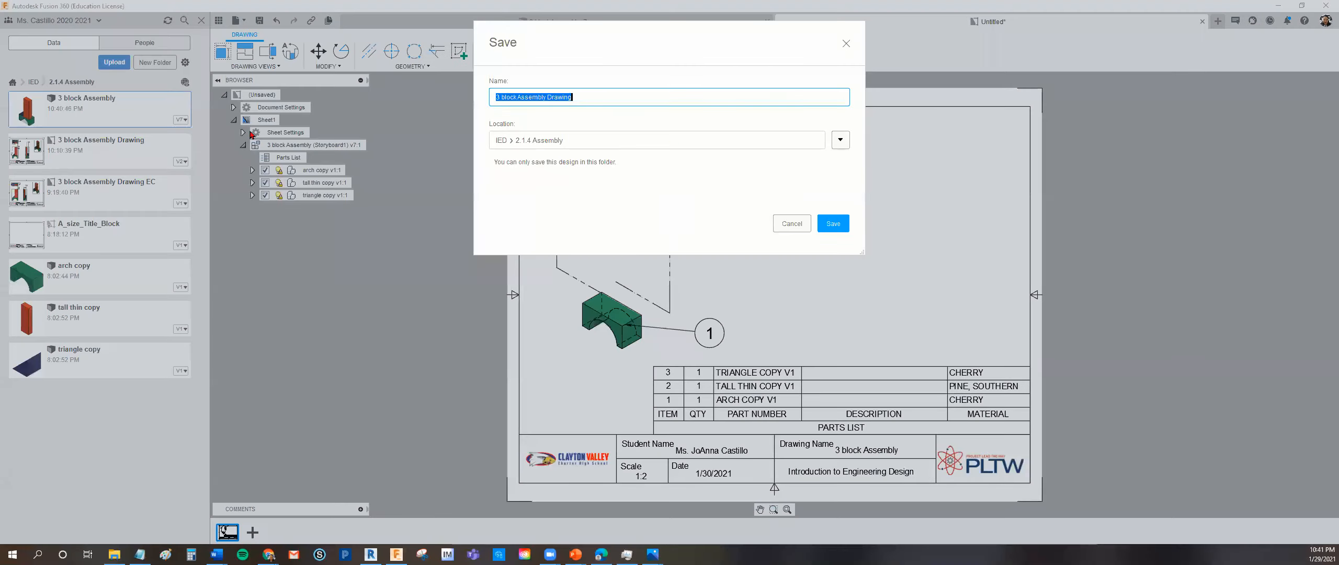
click(590, 100)
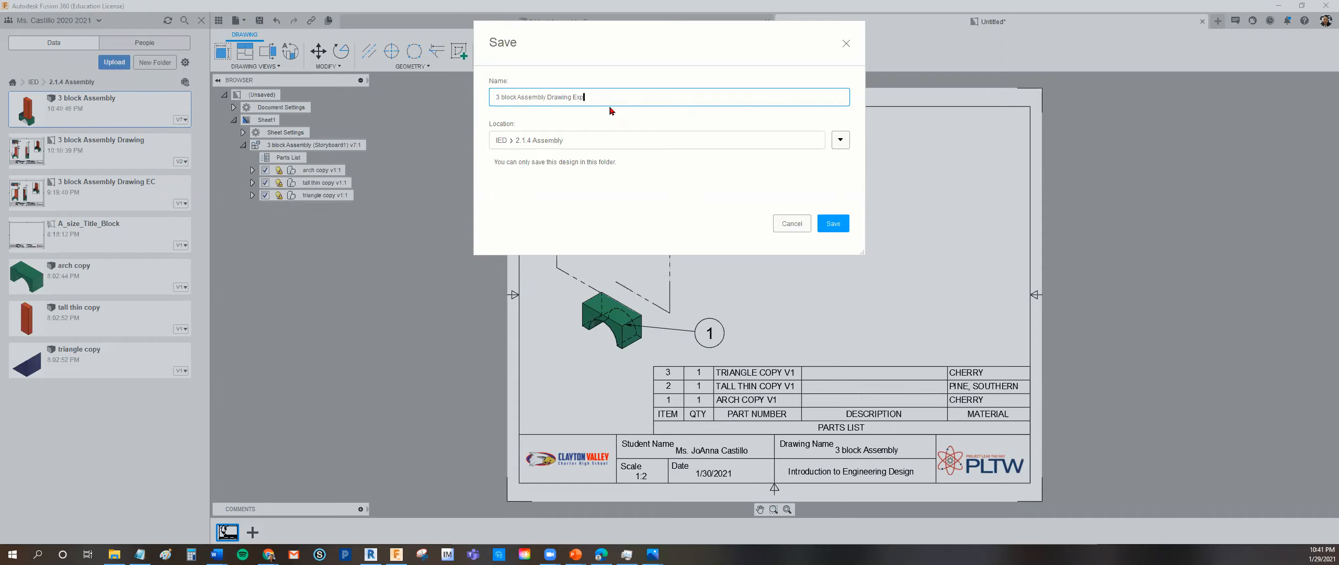
click(832, 225)
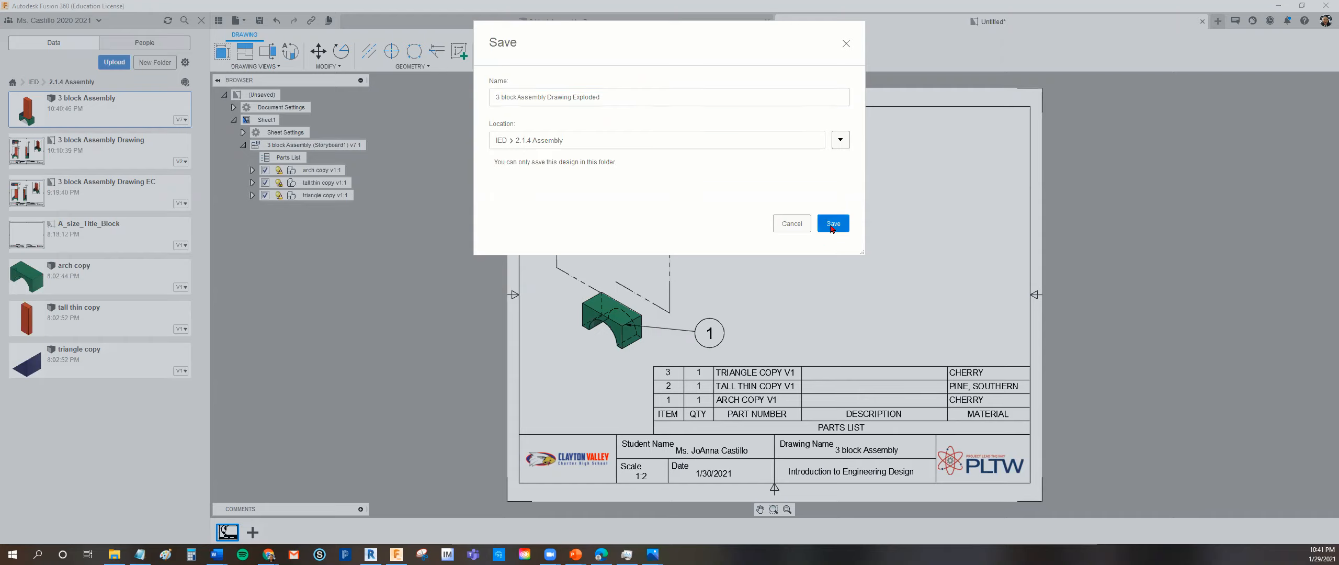